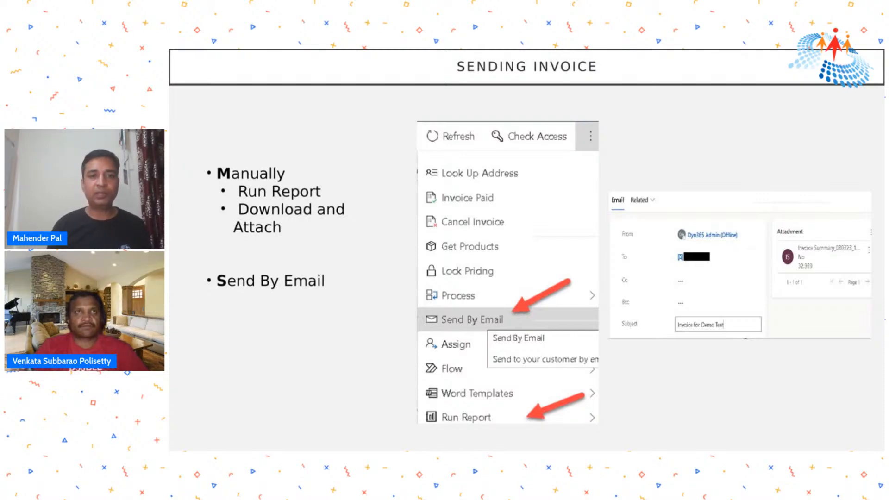
pyautogui.press('Right')
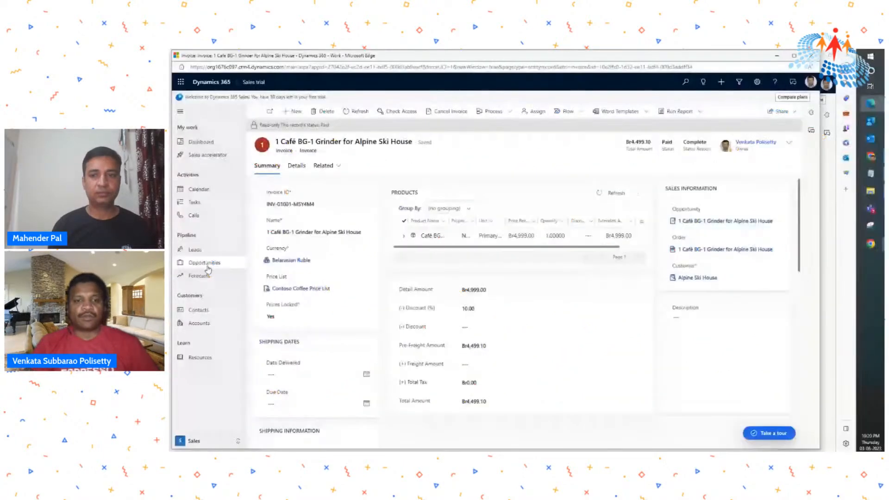
# Step: Open the list of open sales opportunities in the Sales pipeline
pyautogui.click(207, 265)
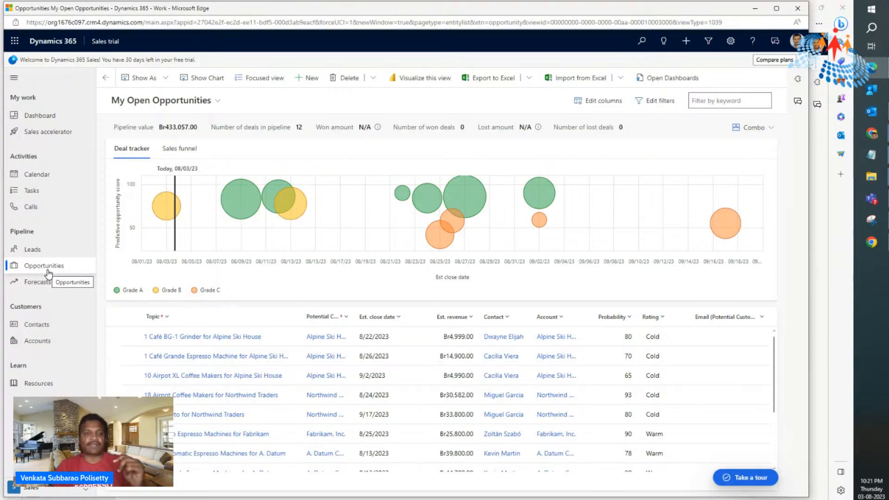
pyautogui.click(47, 272)
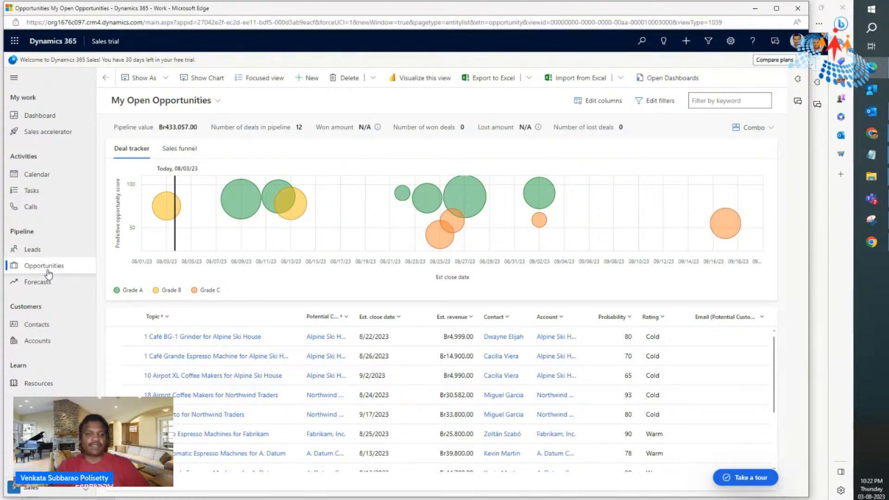
pyautogui.scroll(2, 48, 274)
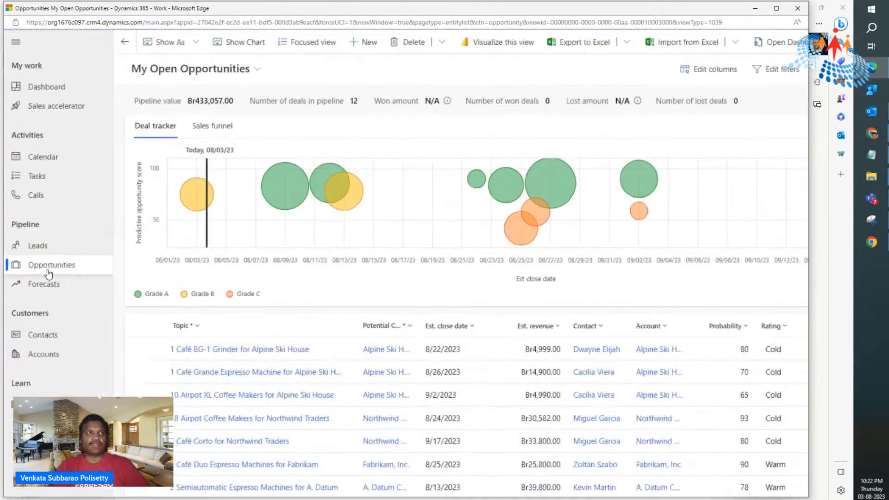
pyautogui.scroll(-2, 48, 275)
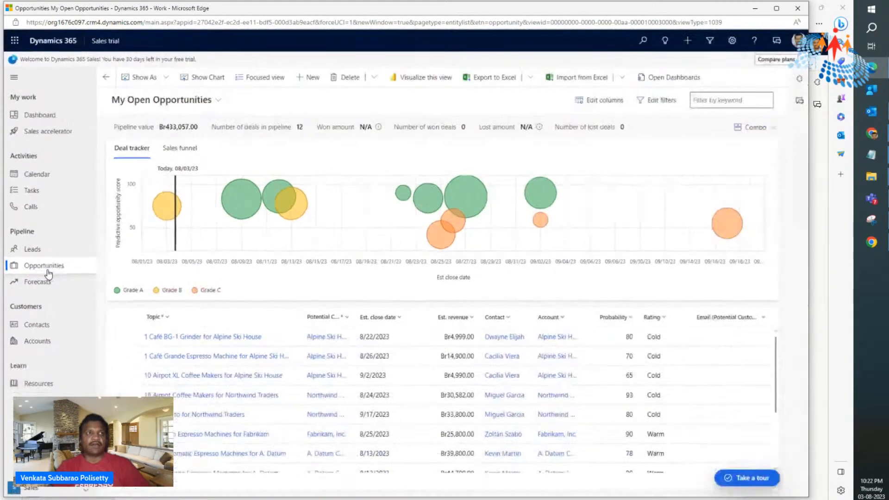
pyautogui.click(25, 270)
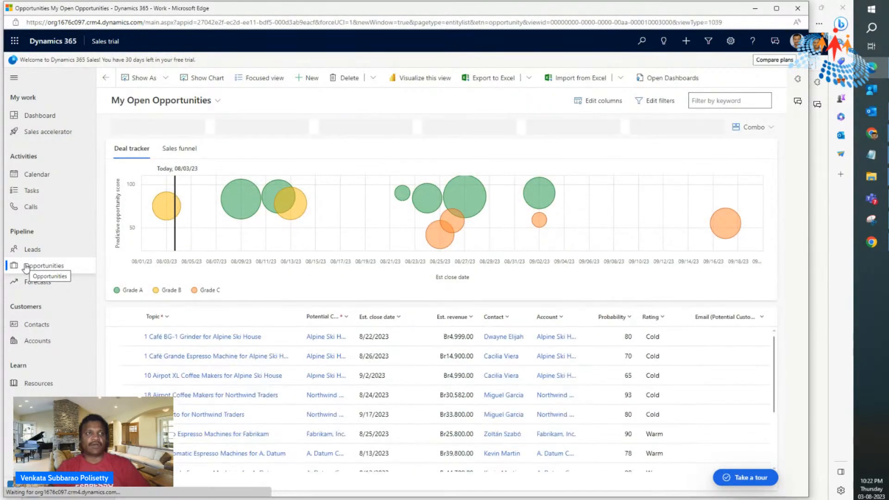
pyautogui.click(26, 268)
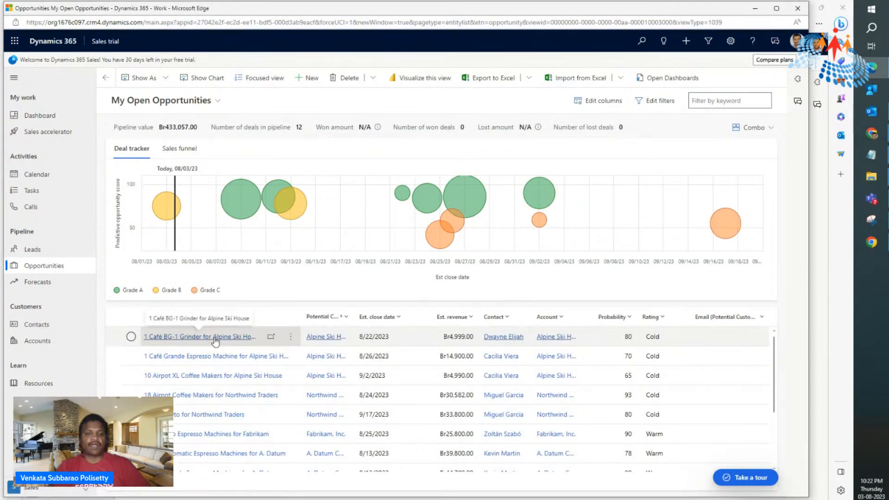
# Step: Open the "1 Café BG-1 Grinder for Alpine Ski House" opportunity and go to its associated quote
pyautogui.click(271, 337)
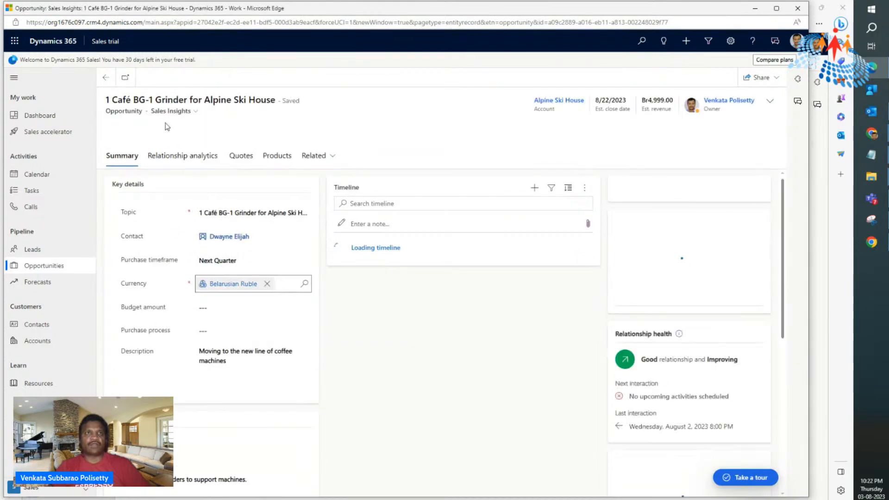
pyautogui.click(241, 157)
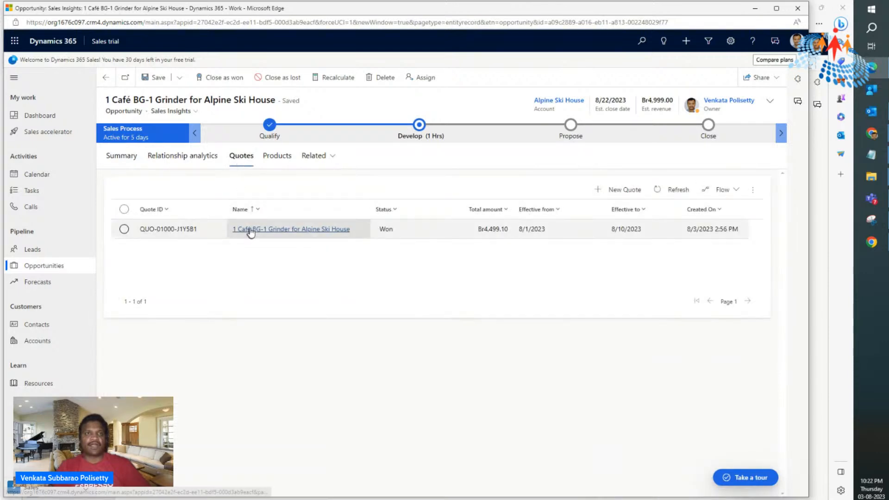
pyautogui.click(250, 230)
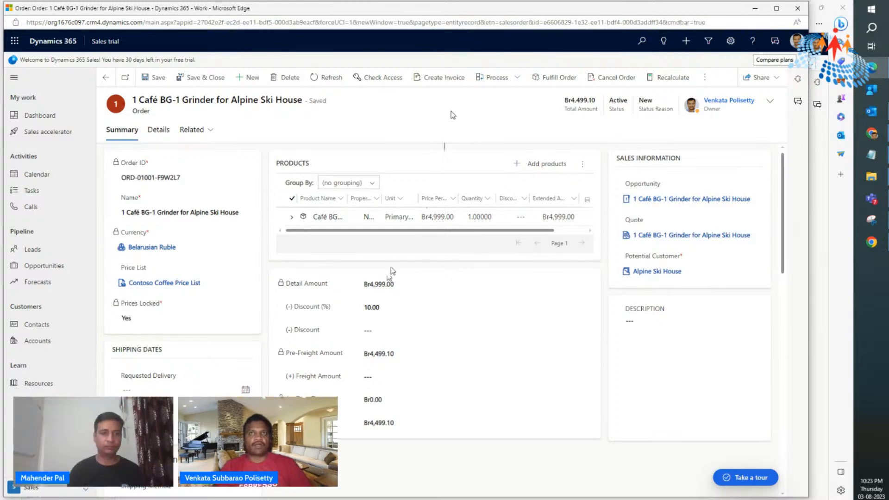
# Step: Create an invoice from the "1 Café BG-1 Grinder for Alpine Ski House" order
pyautogui.scroll(3, 453, 116)
pyautogui.scroll(2, 453, 115)
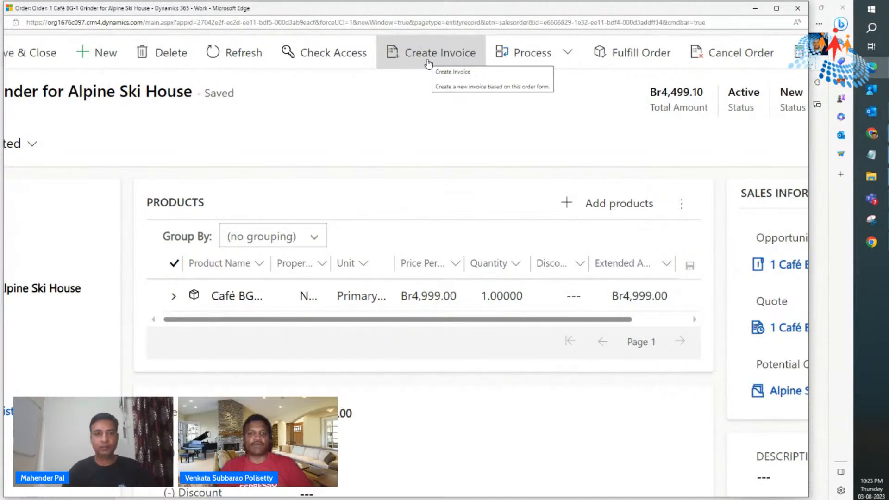
pyautogui.scroll(-1, 428, 64)
pyautogui.scroll(-1, 428, 63)
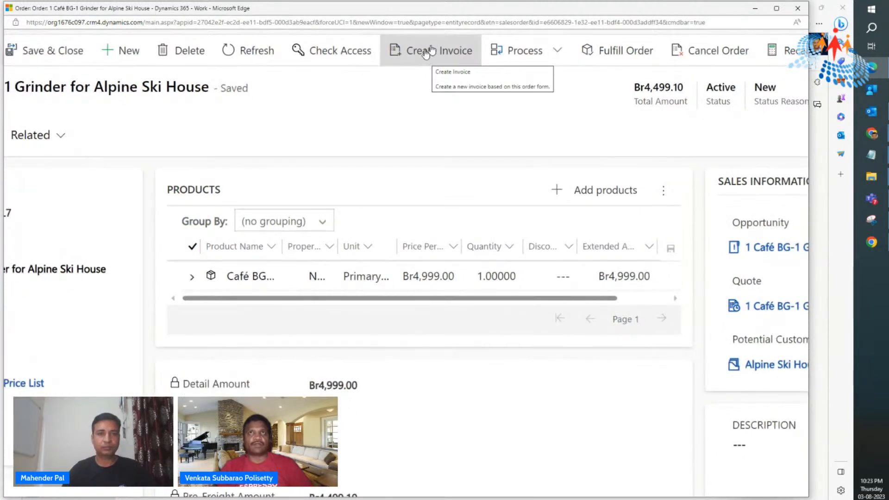
pyautogui.scroll(-1, 428, 58)
pyautogui.scroll(-2, 430, 59)
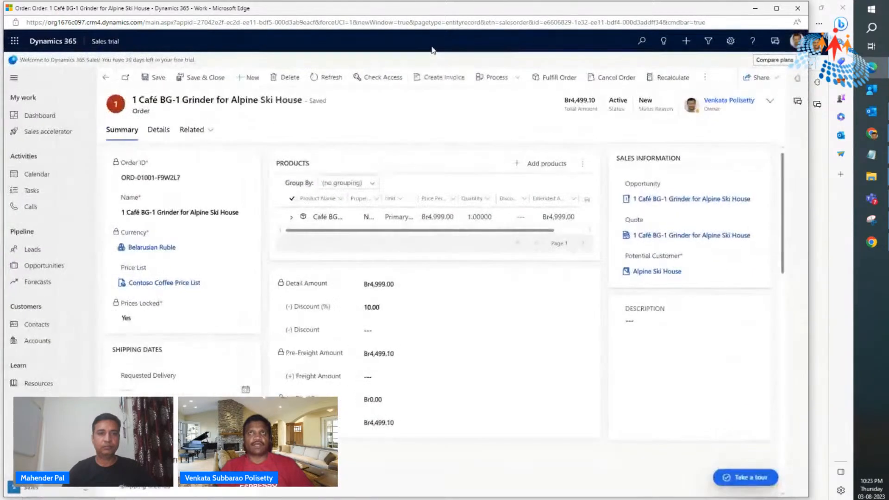
pyautogui.click(429, 79)
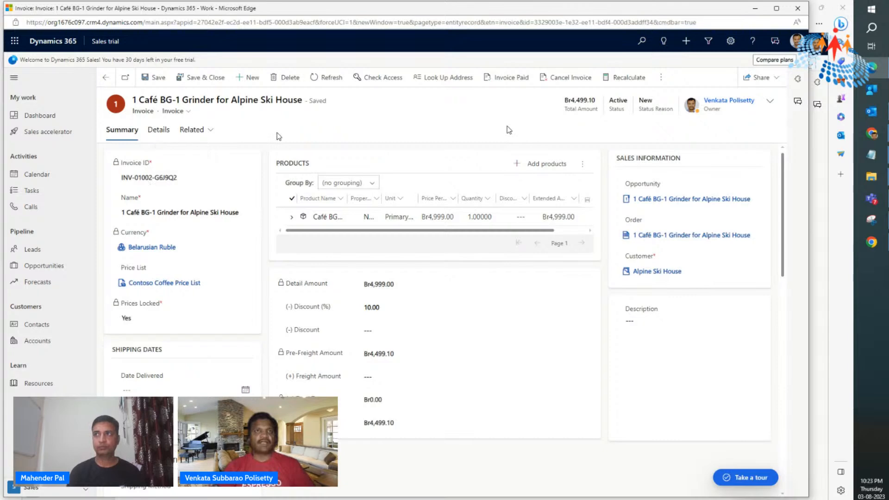
# Step: Examine the Invoice ID and Name fields on the new invoice
pyautogui.scroll(3, 188, 174)
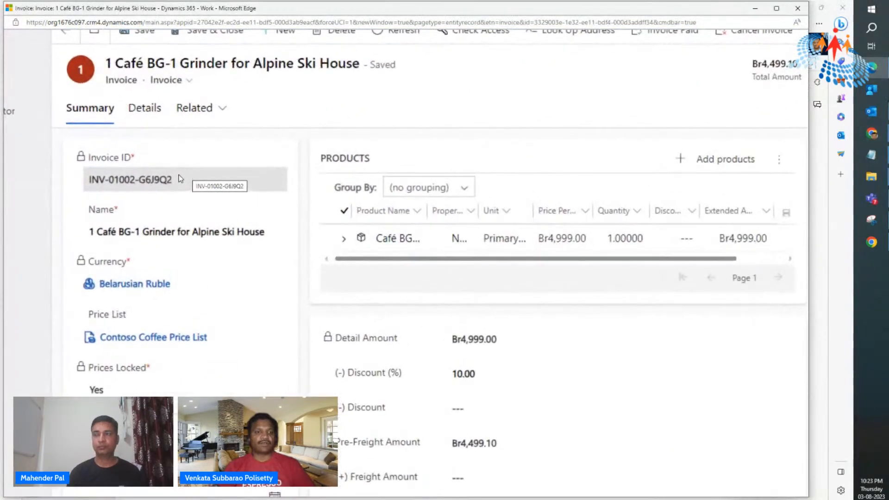
pyautogui.moveTo(174, 179); pyautogui.dragTo(91, 180)
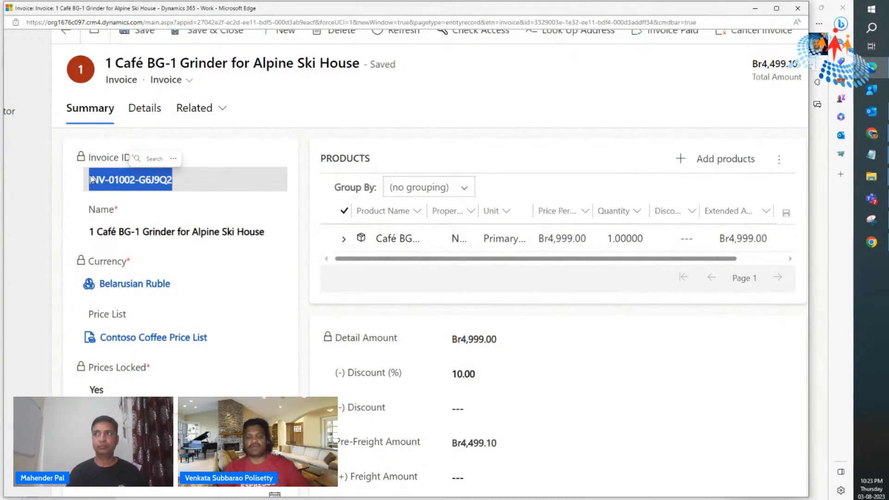
pyautogui.click(150, 236)
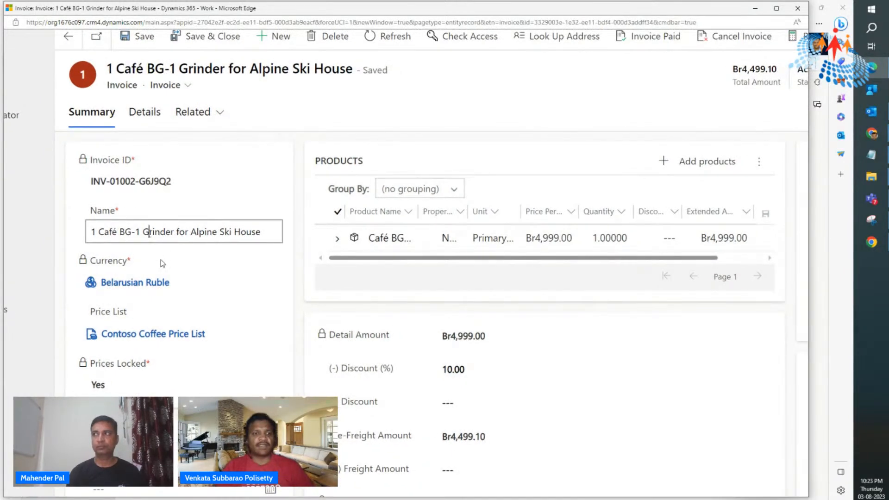
# Step: Set the invoice's Date Delivered to 8/3/2023 in the shipping dates
pyautogui.scroll(-3, 185, 283)
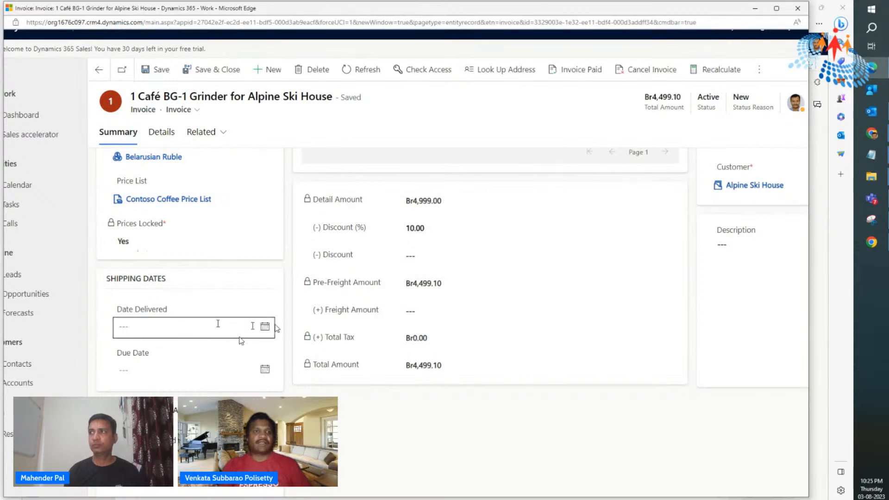
pyautogui.scroll(-1, 234, 344)
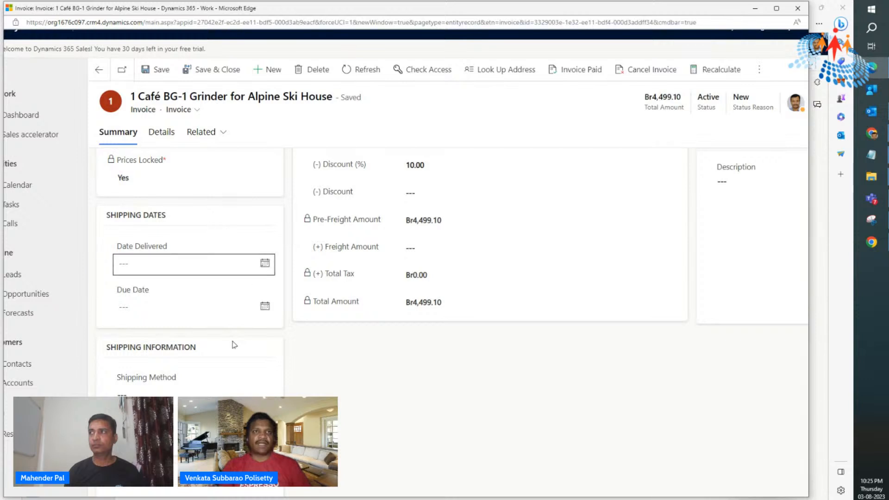
pyautogui.click(265, 263)
pyautogui.click(188, 339)
pyautogui.scroll(-1, 282, 316)
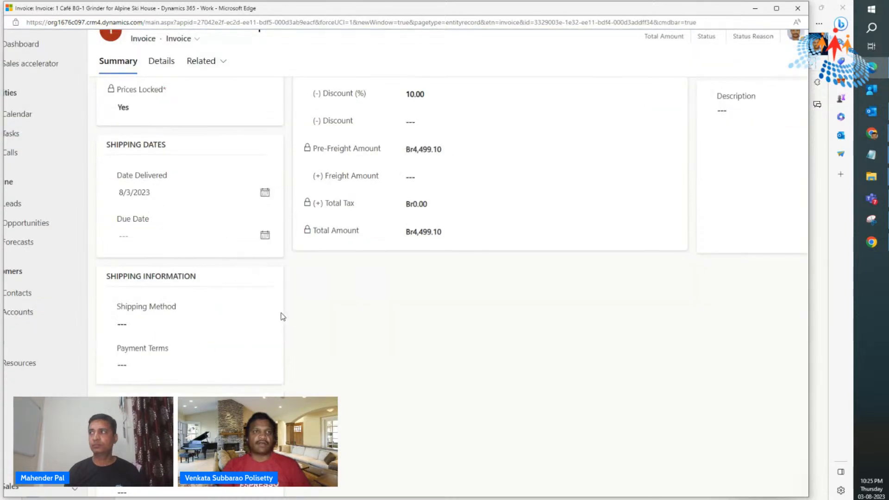
# Step: Set both the Date Delivered and the Due Date of the invoice to 8/5/2023
pyautogui.click(265, 234)
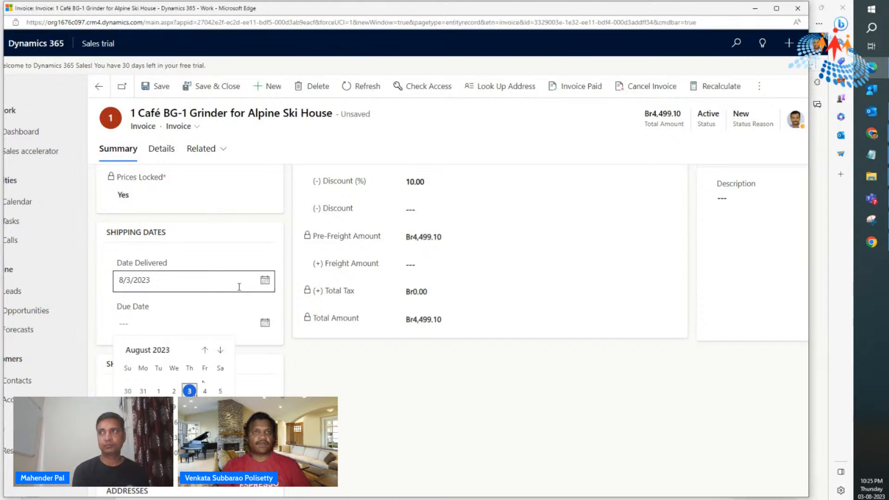
pyautogui.click(263, 282)
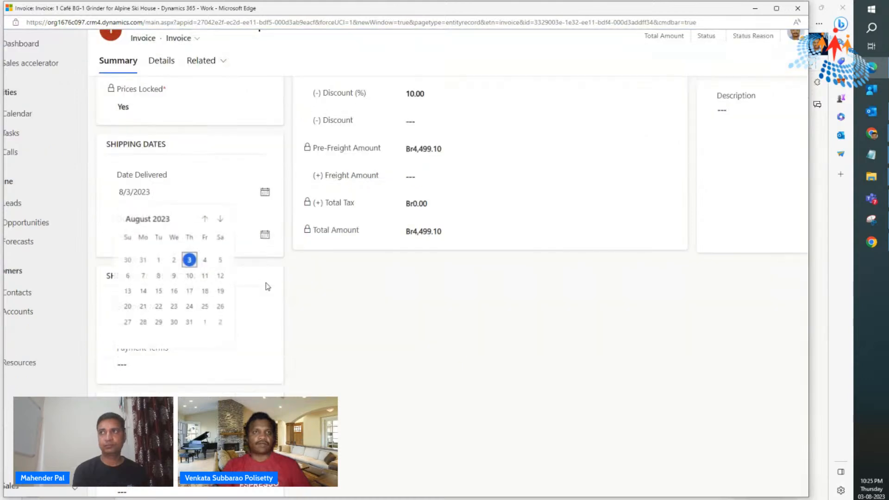
pyautogui.click(218, 260)
pyautogui.click(263, 234)
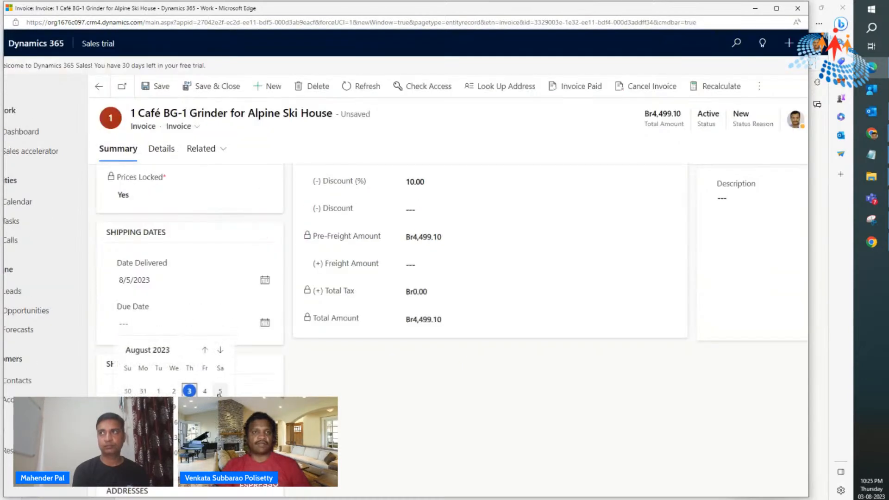
pyautogui.click(220, 391)
# Step: Set the invoice's Shipping Method to DHL and its Payment Terms to Net 60
pyautogui.click(202, 328)
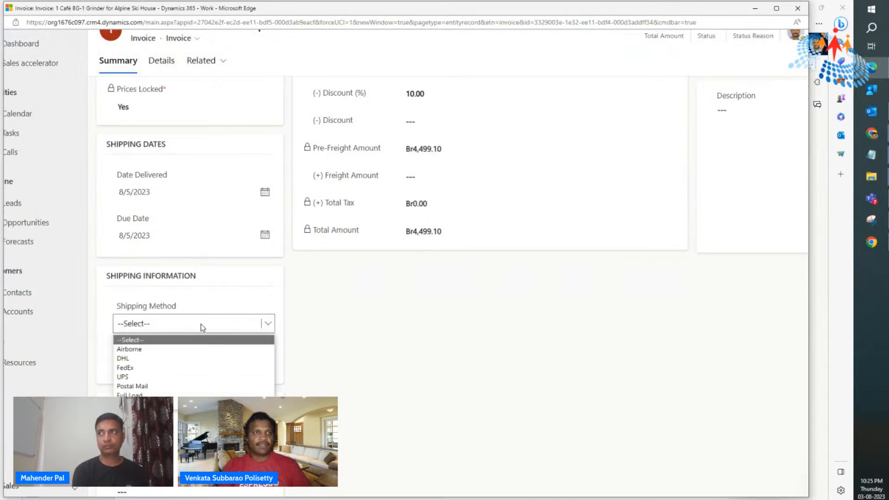
pyautogui.click(155, 359)
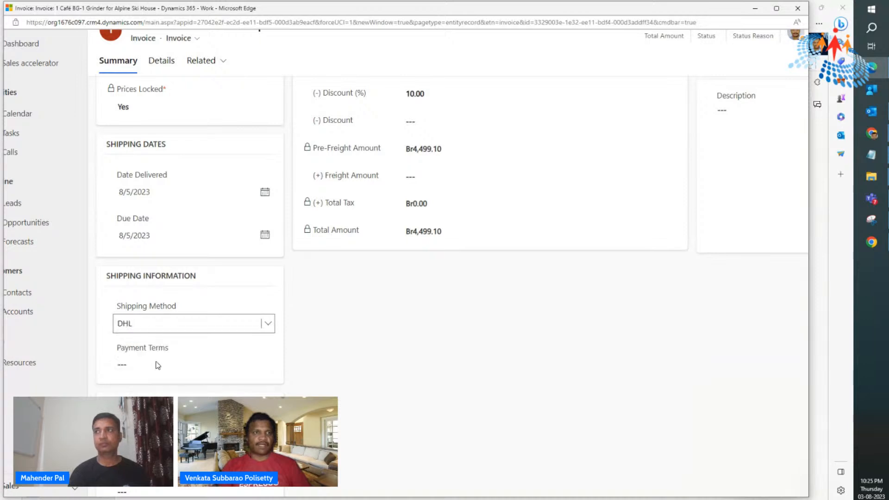
pyautogui.click(158, 366)
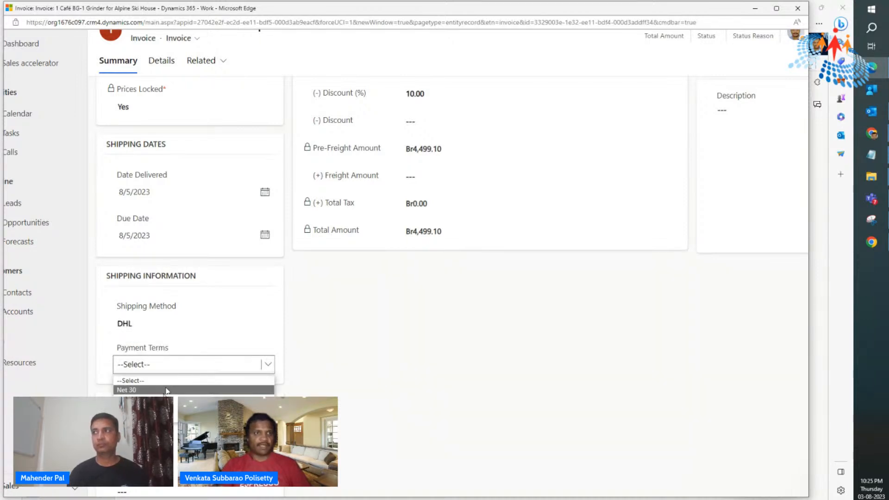
pyautogui.click(155, 418)
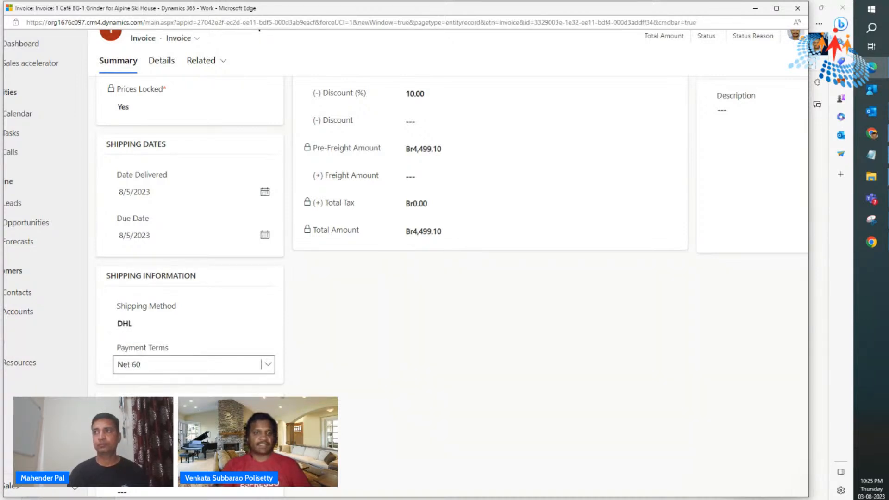
# Step: Look over the Bill To and Ship To address fields of the invoice
pyautogui.scroll(-5, 253, 325)
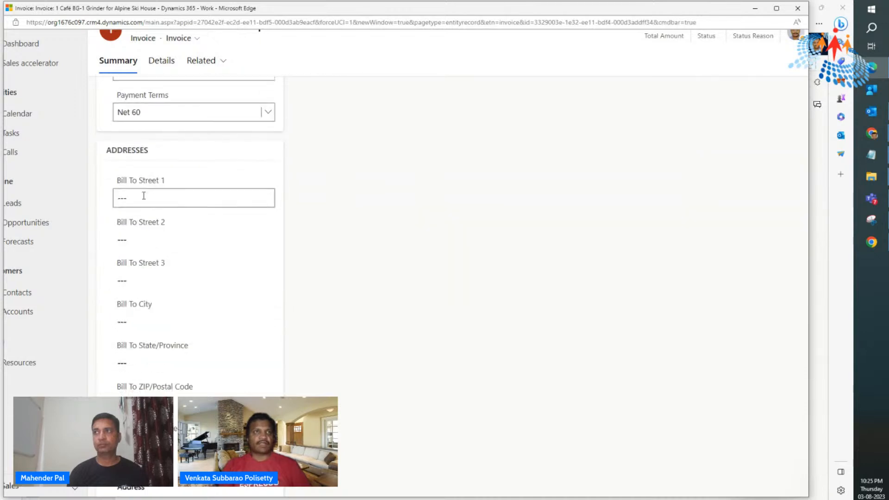
pyautogui.scroll(-6, 155, 234)
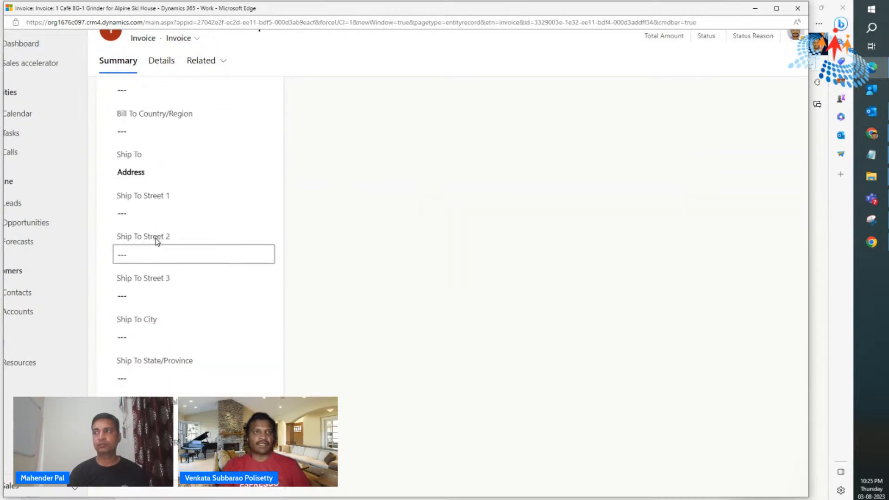
pyautogui.scroll(12, 196, 330)
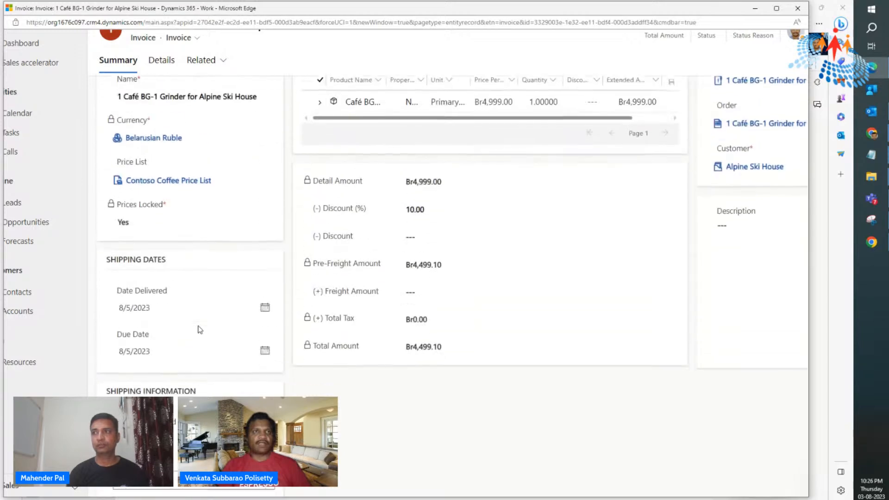
pyautogui.scroll(2, 199, 329)
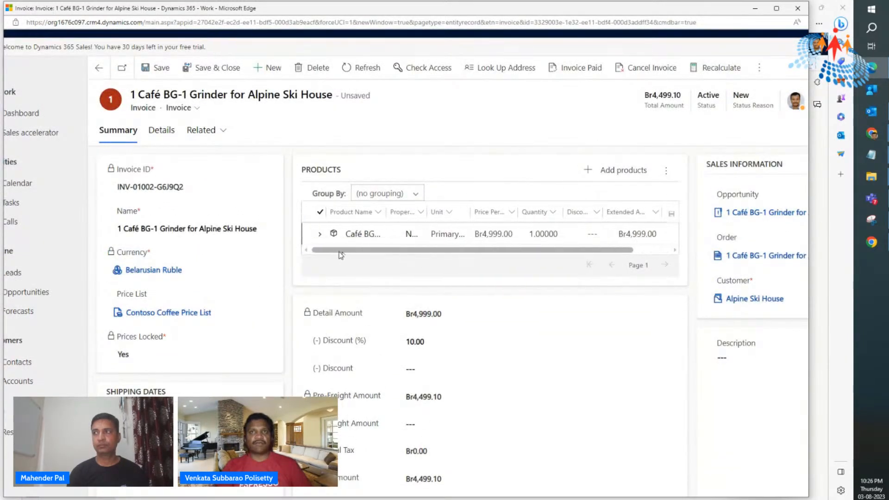
# Step: Expand the Café BG-1 product line and examine the invoice's detail, discount, freight, tax and total amounts
pyautogui.click(319, 235)
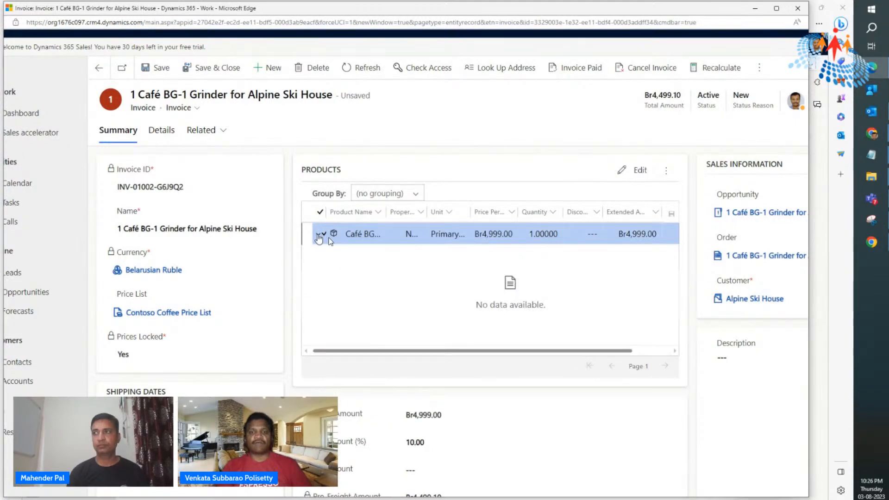
pyautogui.scroll(-4, 343, 258)
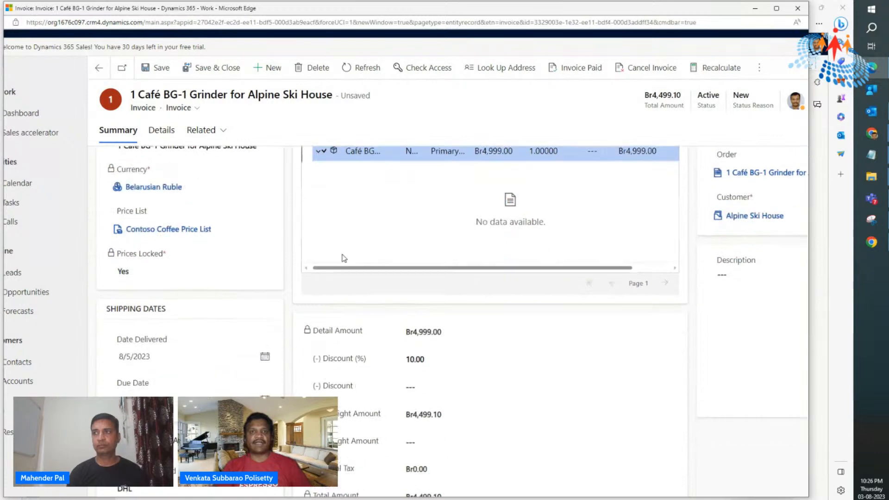
pyautogui.scroll(3, 343, 258)
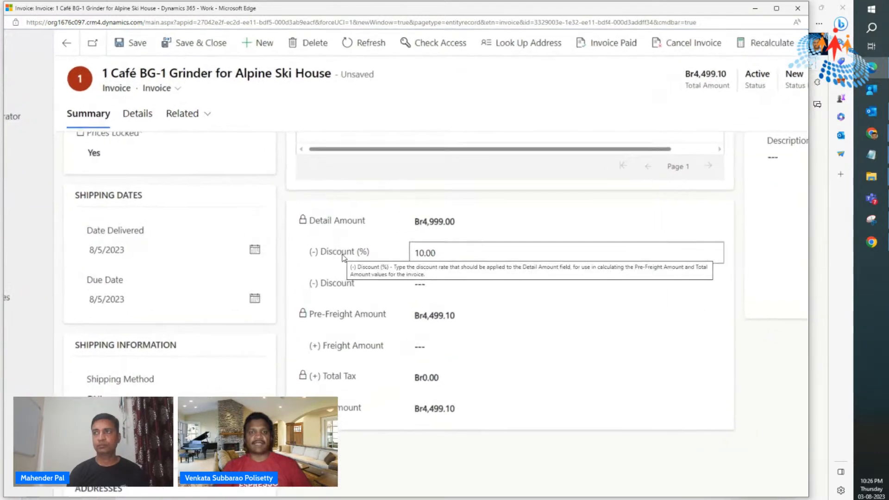
pyautogui.scroll(2, 343, 258)
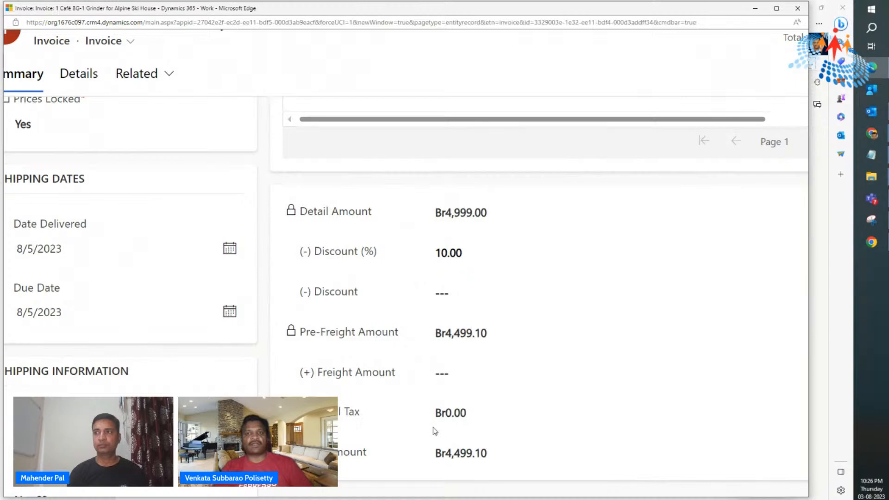
# Step: Enter "New invoice was created based on the order from customer" as the invoice's Description
pyautogui.scroll(-5, 457, 423)
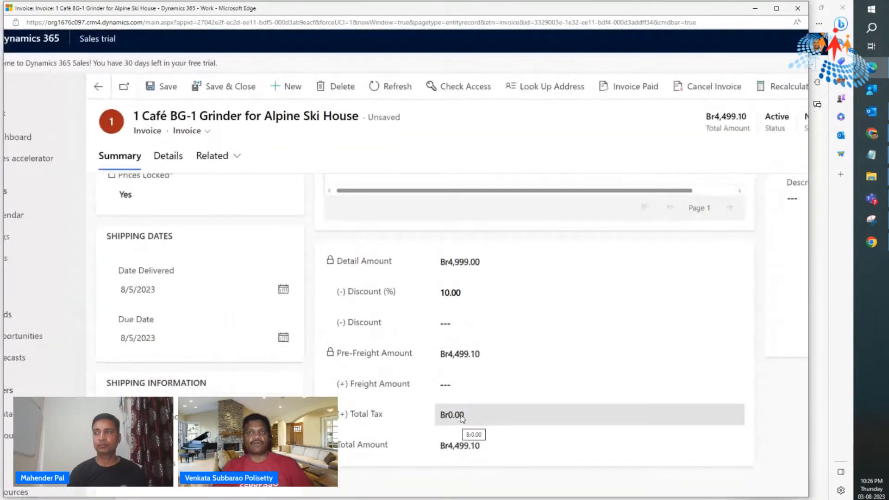
pyautogui.scroll(-1, 471, 254)
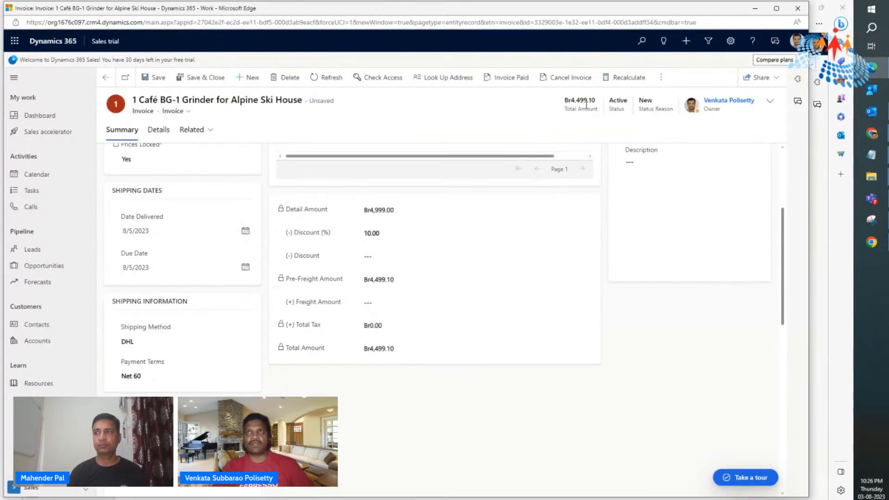
pyautogui.scroll(5, 586, 105)
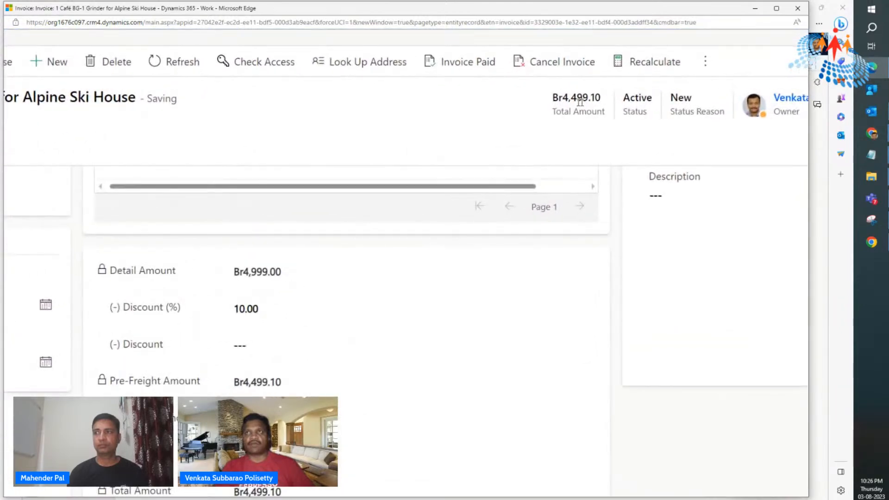
pyautogui.scroll(-3, 576, 102)
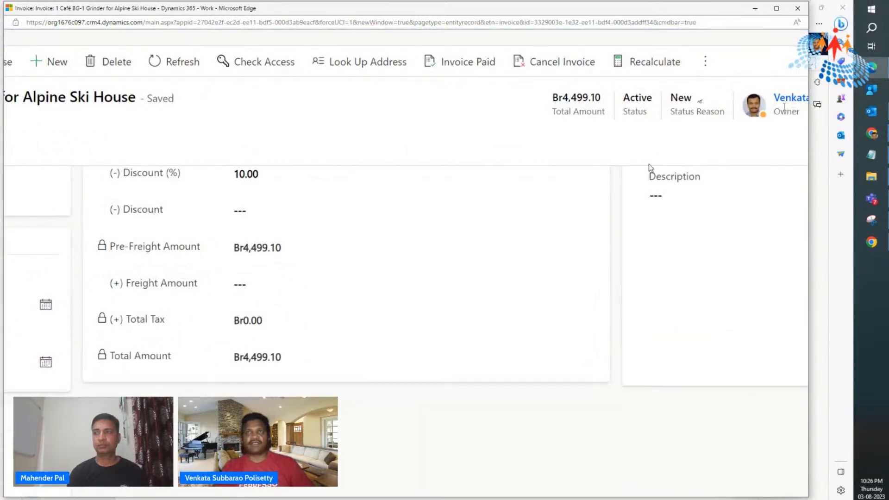
pyautogui.scroll(-3, 654, 163)
pyautogui.click(685, 181)
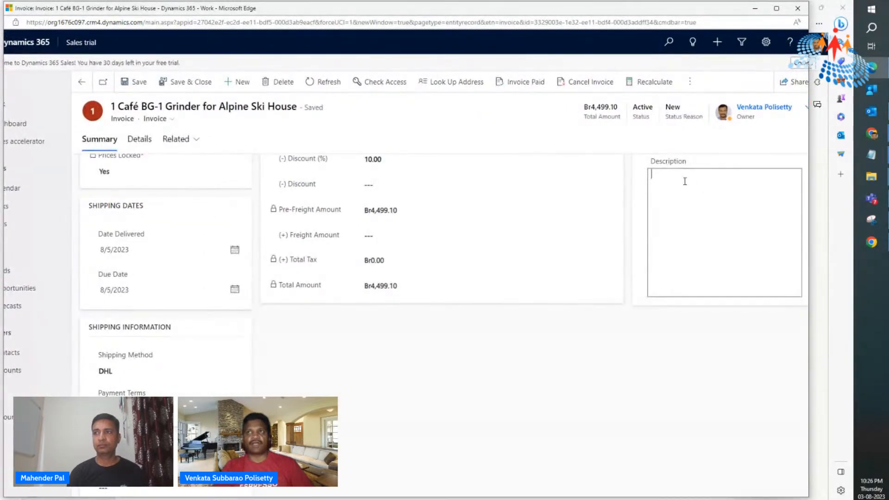
pyautogui.write('Ne')
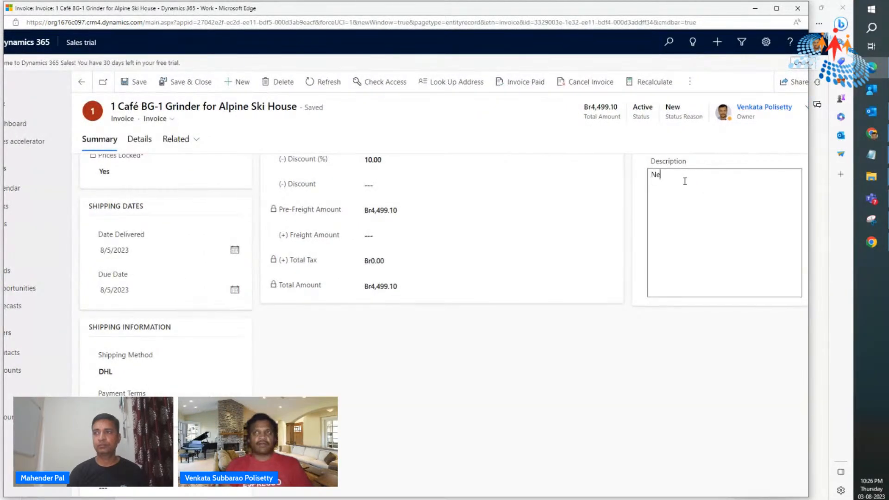
pyautogui.write('w invoice')
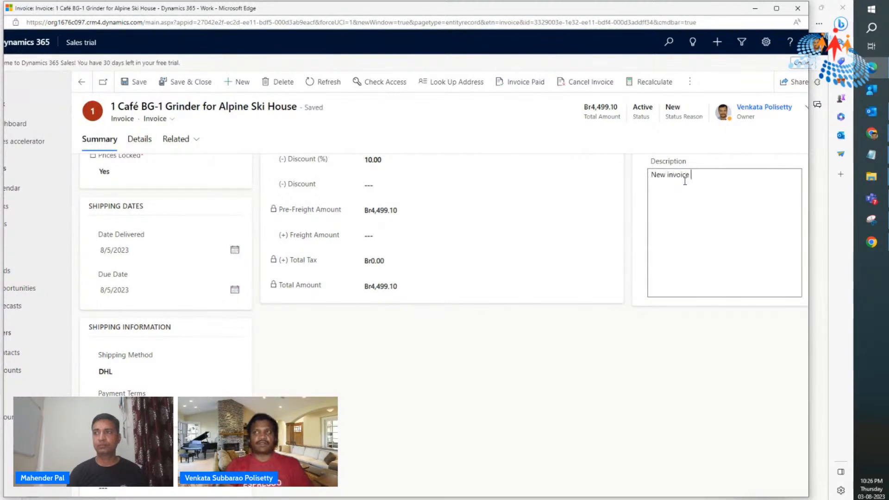
pyautogui.write(' was ')
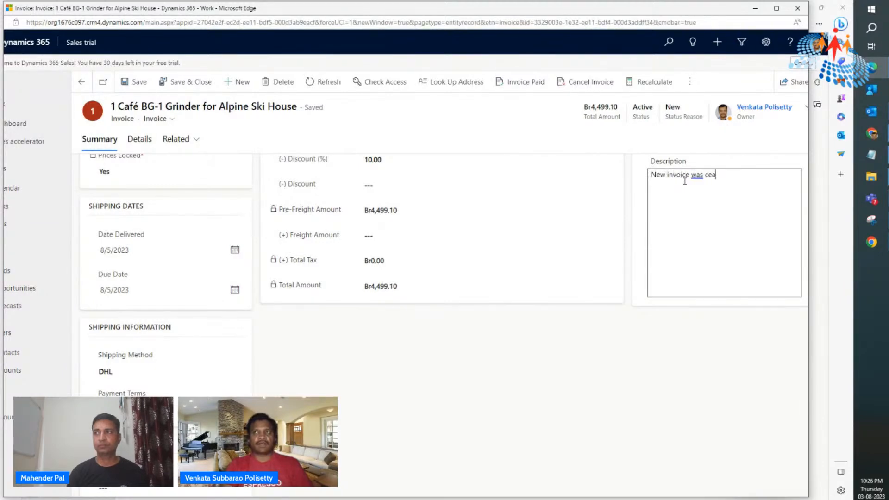
pyautogui.write('created base')
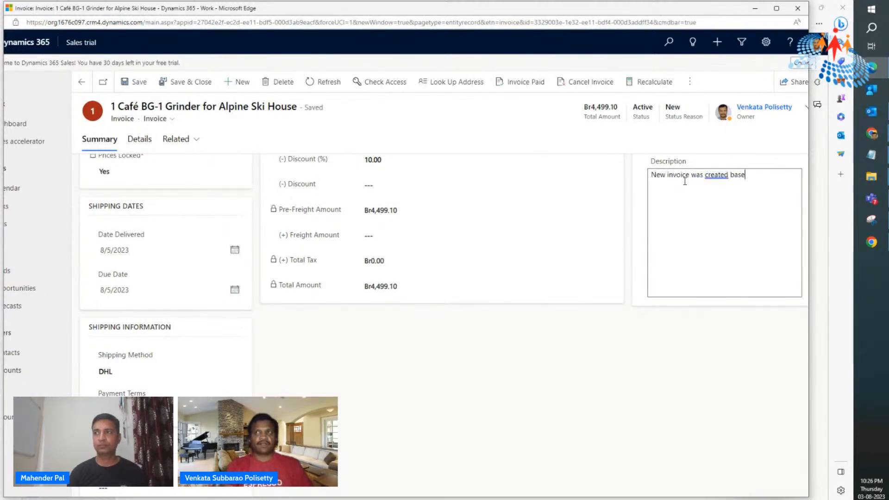
pyautogui.write('d on the ord')
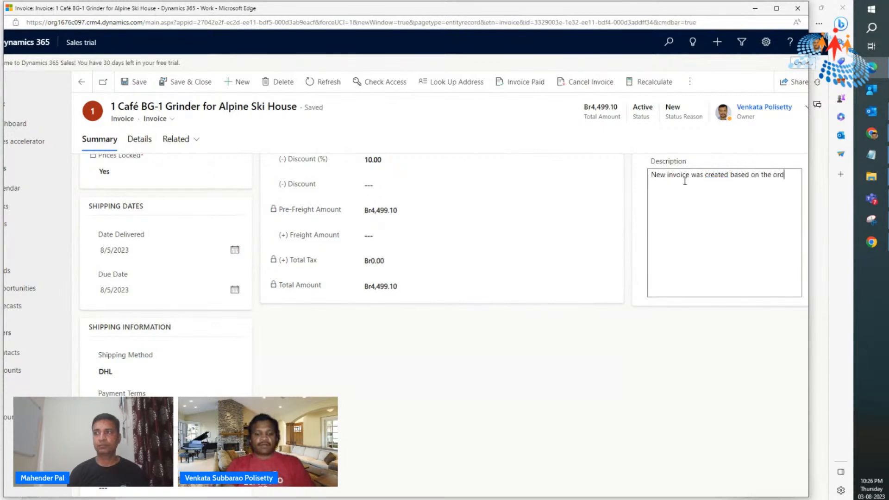
pyautogui.write('er from ')
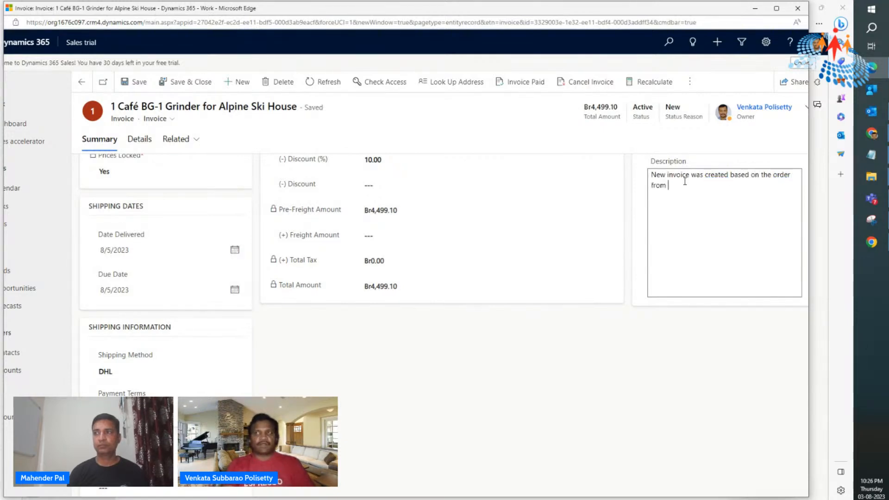
pyautogui.write('customer')
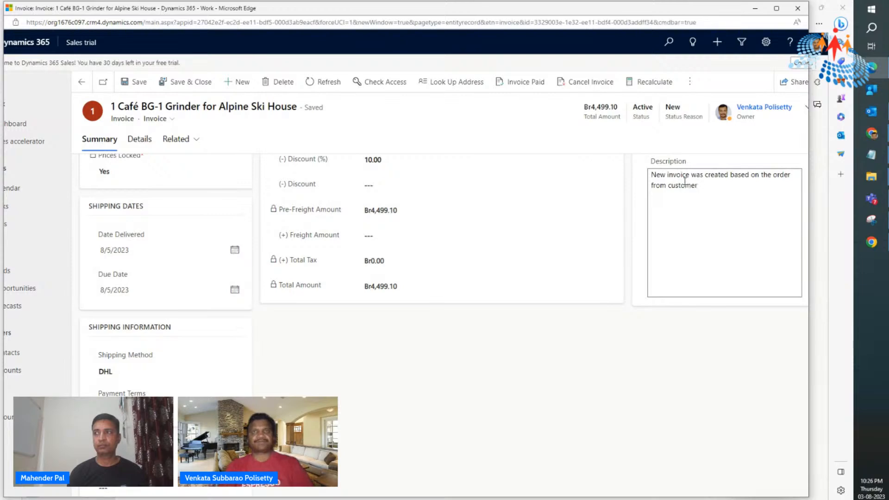
# Step: Extend the invoice's Description with "on the ordered date" and save the invoice
pyautogui.scroll(1, 568, 230)
pyautogui.scroll(3, 569, 232)
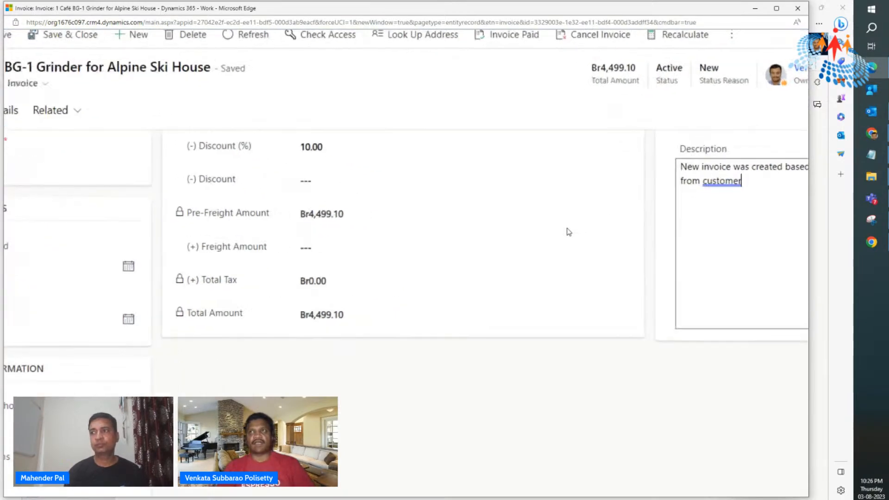
pyautogui.scroll(2, 568, 232)
pyautogui.scroll(-4, 569, 232)
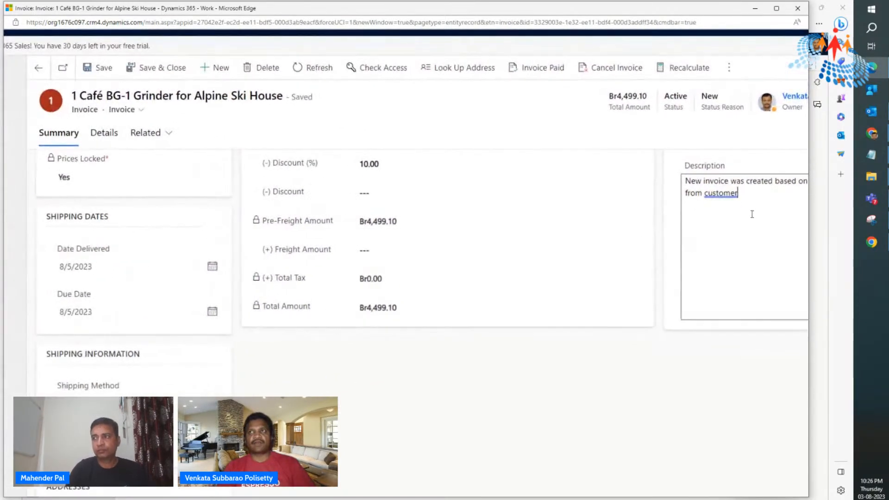
pyautogui.write('on')
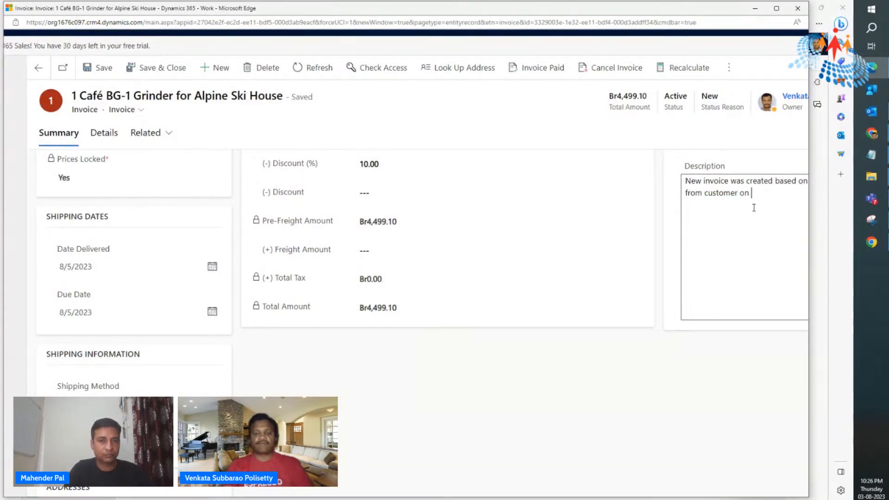
pyautogui.write(' the order')
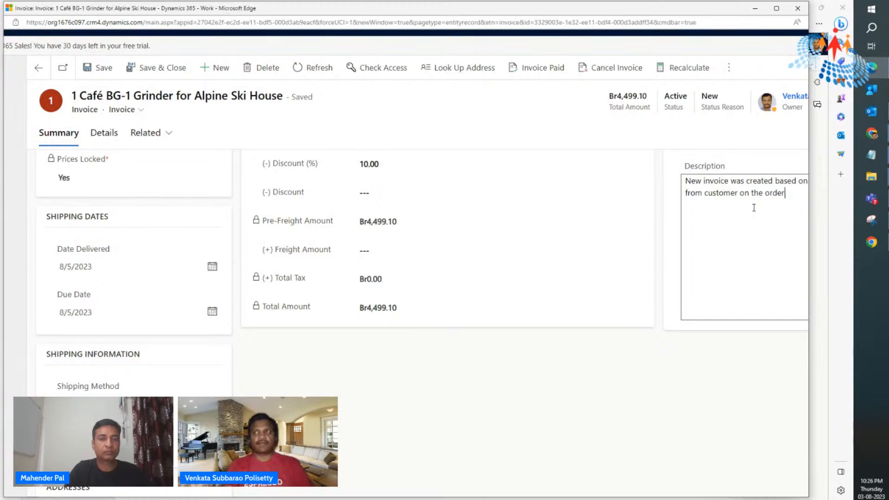
pyautogui.write('ed date')
pyautogui.scroll(-3, 405, 305)
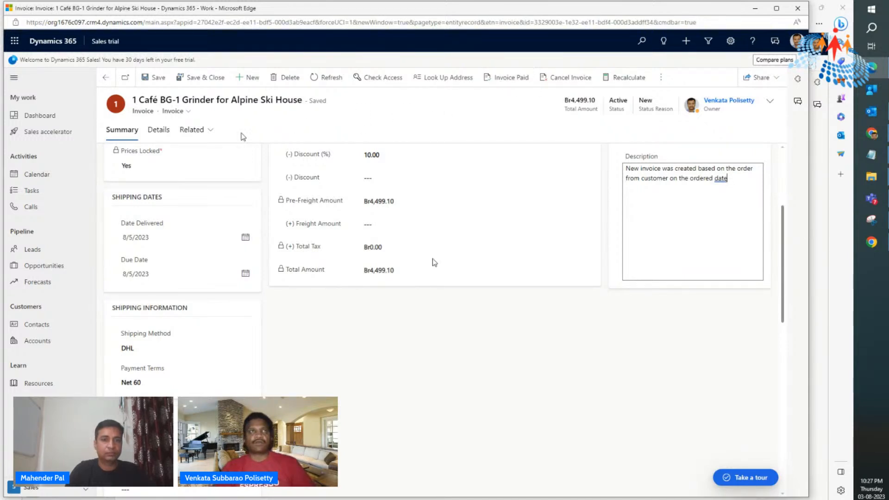
pyautogui.click(154, 78)
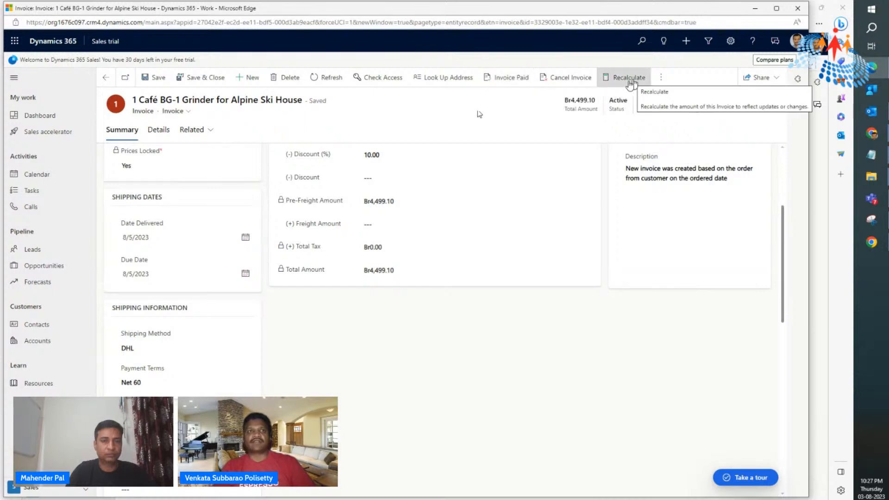
pyautogui.click(666, 79)
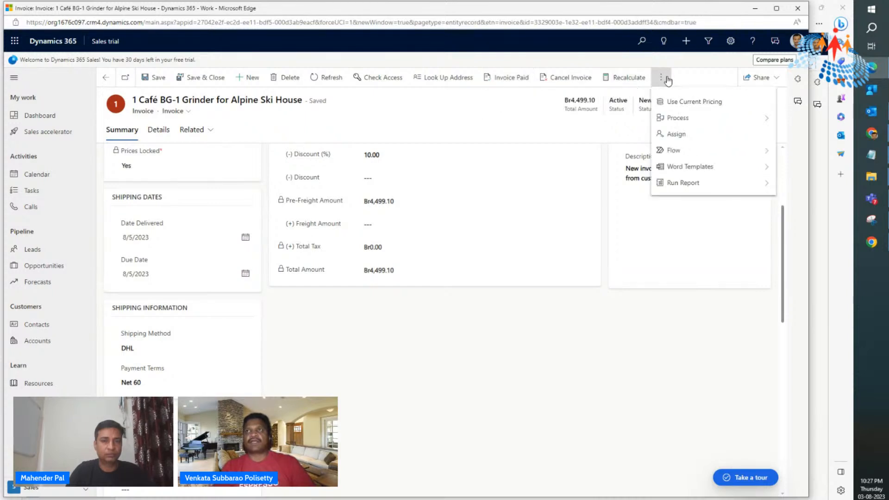
pyautogui.click(666, 80)
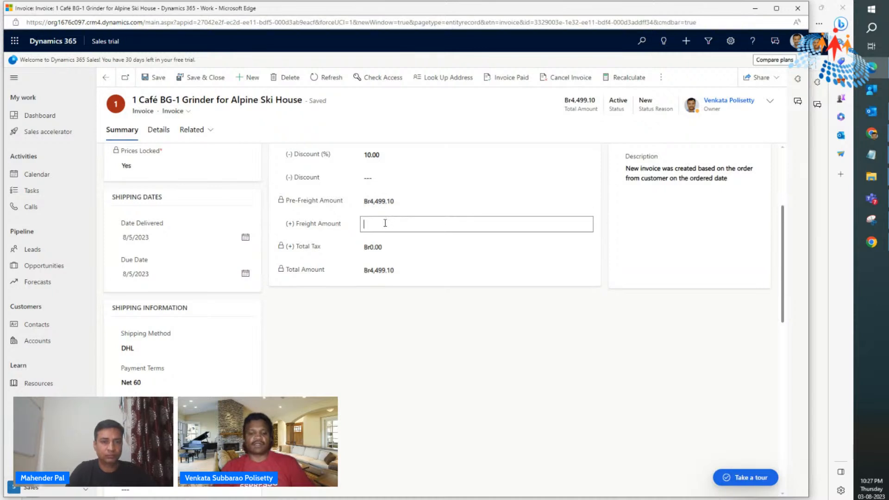
# Step: Set the invoice's Freight Amount to 5, recalculate the invoice and save it
pyautogui.write('5')
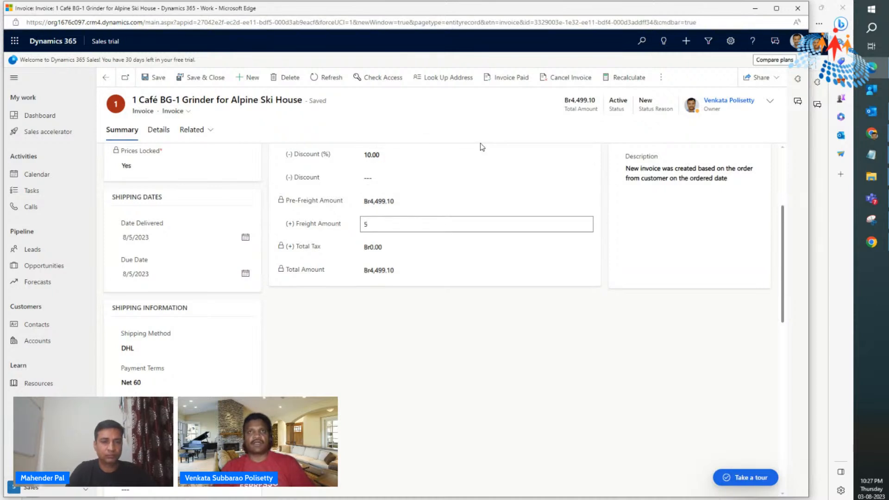
pyautogui.click(443, 131)
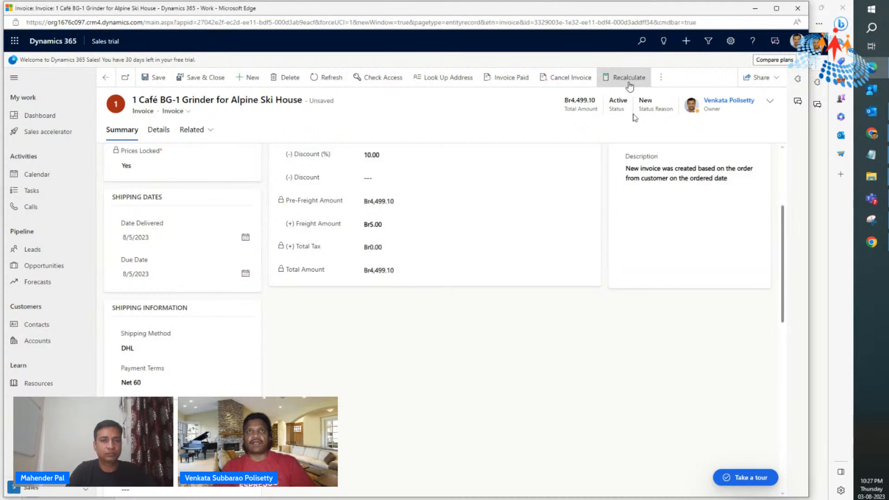
pyautogui.click(628, 78)
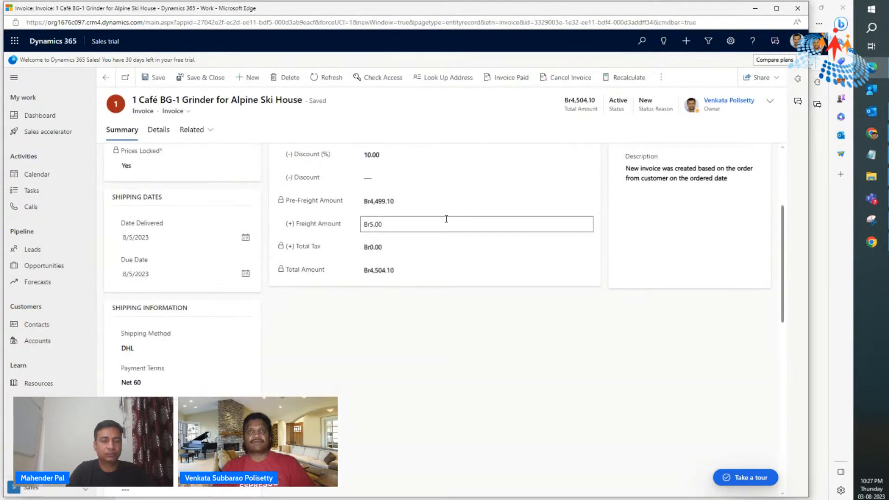
pyautogui.scroll(2, 393, 215)
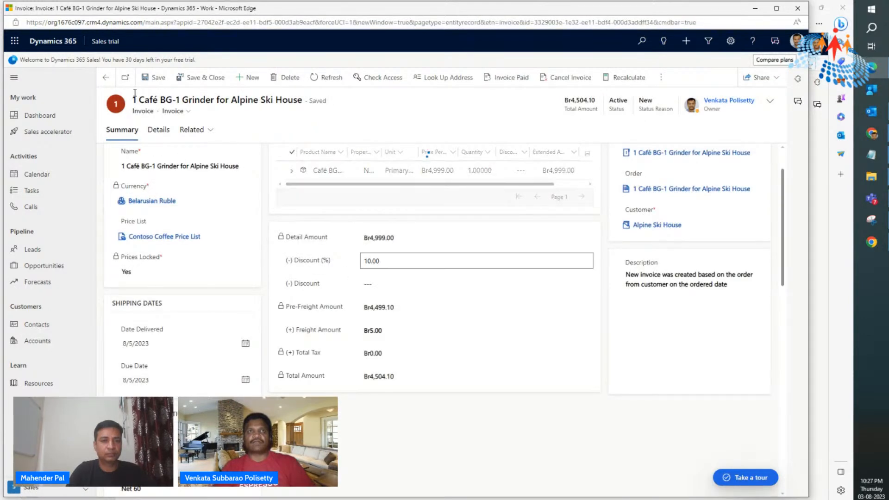
pyautogui.click(156, 83)
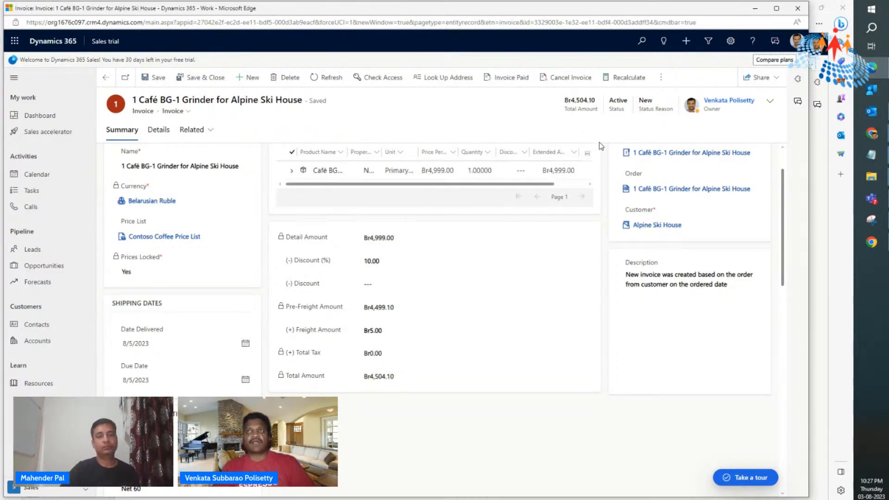
# Step: Highlight the invoice's total amount and examine the Status Reason options for marking it as paid, without applying any
pyautogui.moveTo(571, 101); pyautogui.dragTo(598, 105)
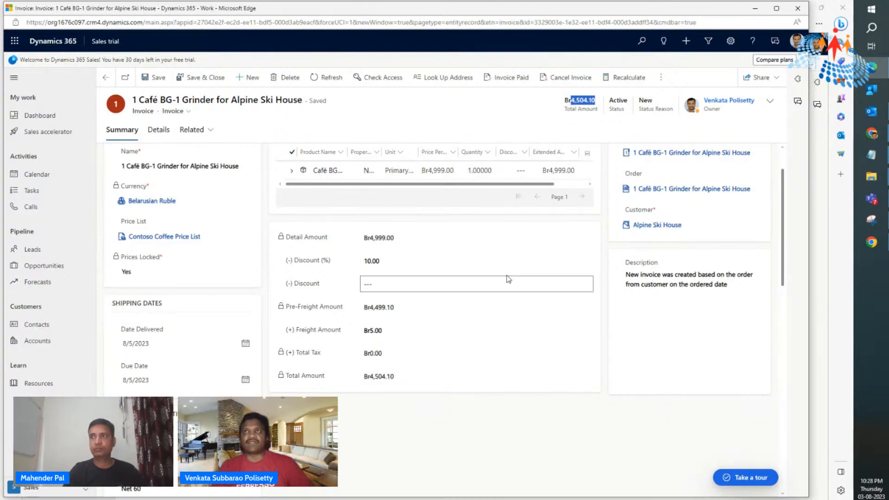
pyautogui.click(500, 82)
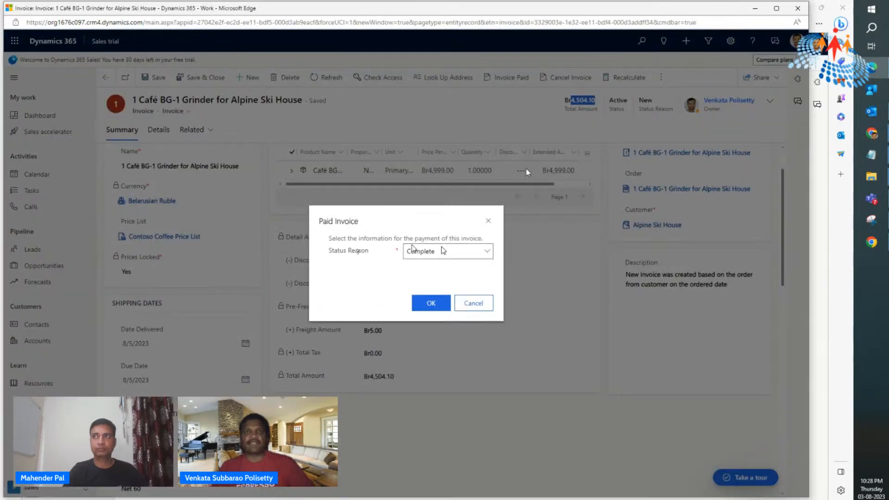
pyautogui.click(409, 253)
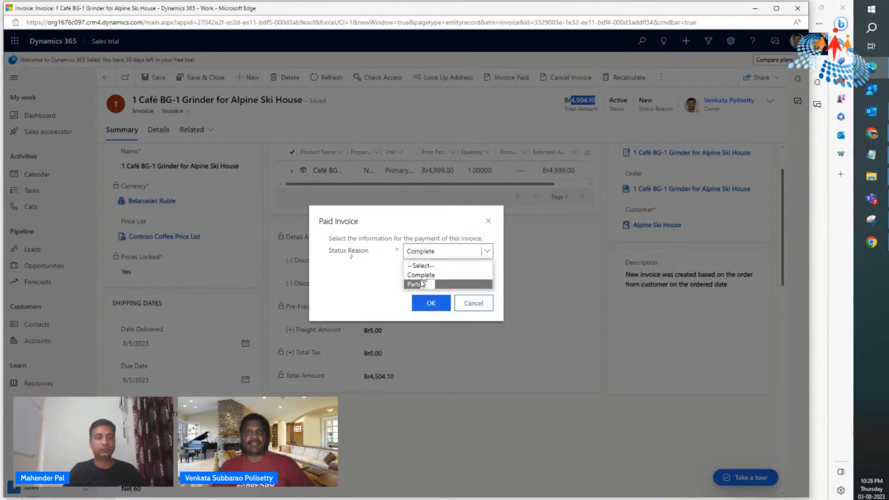
pyautogui.click(488, 224)
# Step: Examine the invoice's Payment Terms options without changing them and look over the Summary form's product, amount and shipping details
pyautogui.scroll(-6, 173, 302)
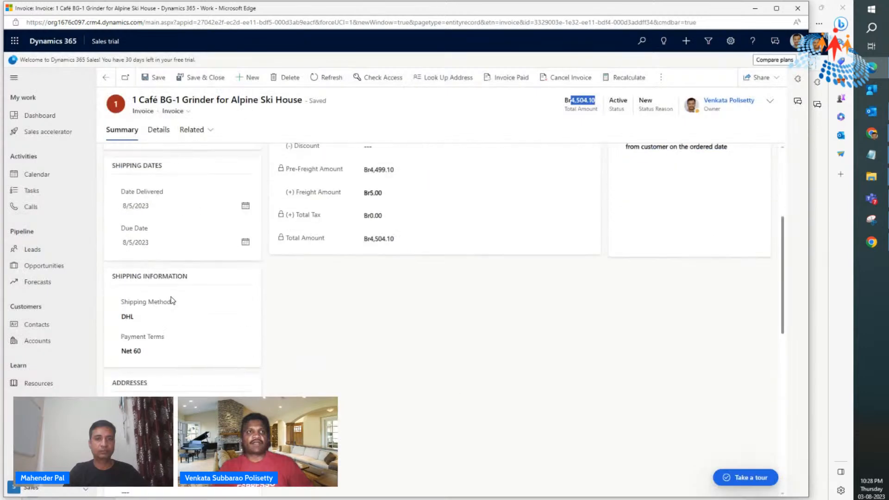
pyautogui.scroll(1, 172, 300)
pyautogui.scroll(1, 173, 300)
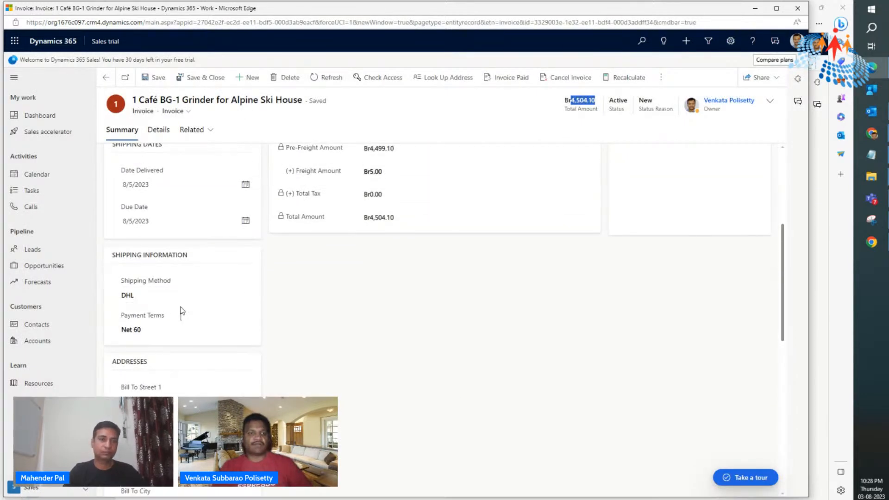
pyautogui.click(153, 330)
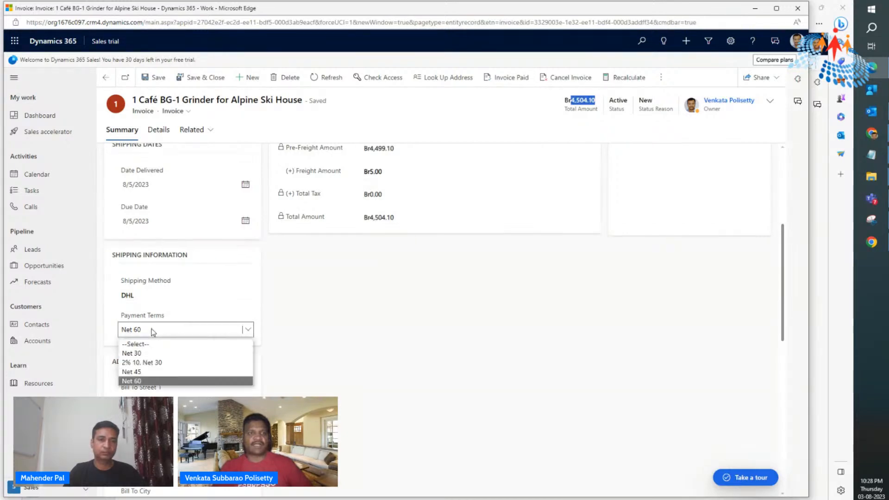
pyautogui.click(153, 330)
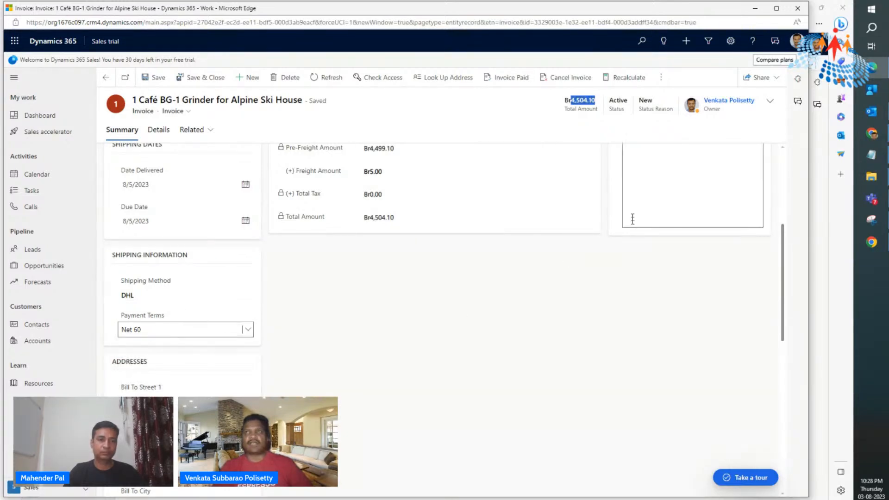
pyautogui.scroll(4, 540, 288)
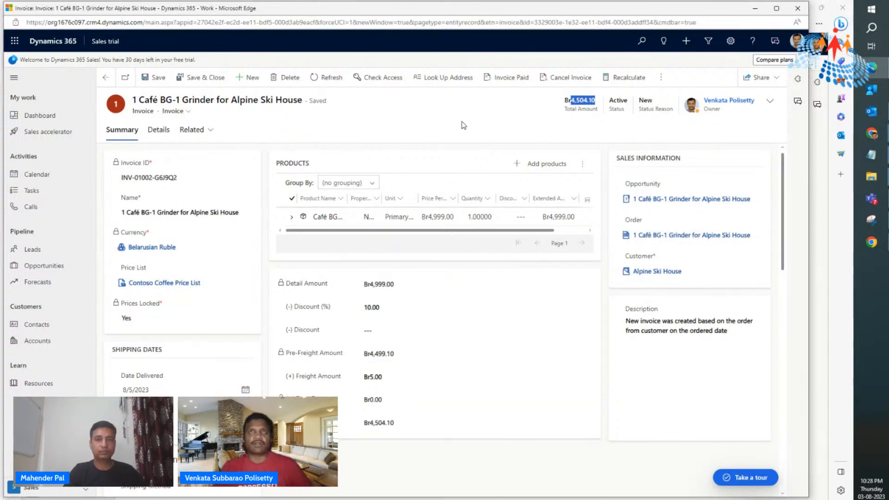
pyautogui.scroll(-5, 171, 361)
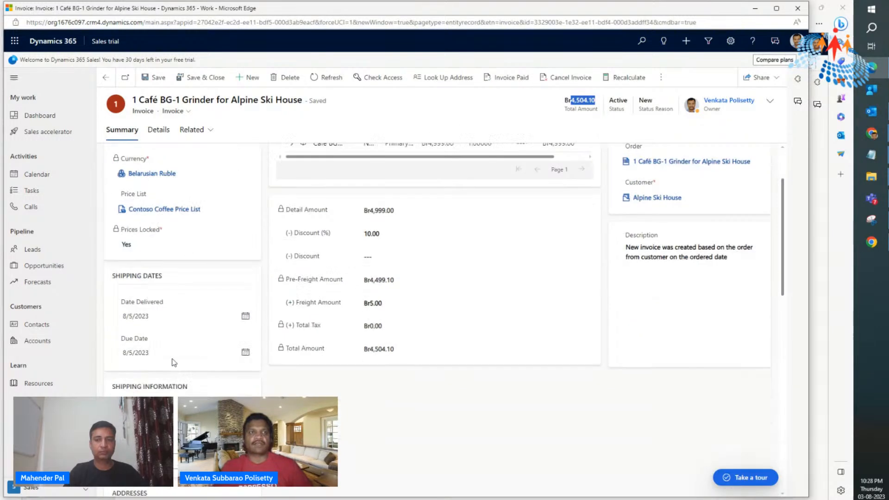
pyautogui.scroll(5, 198, 319)
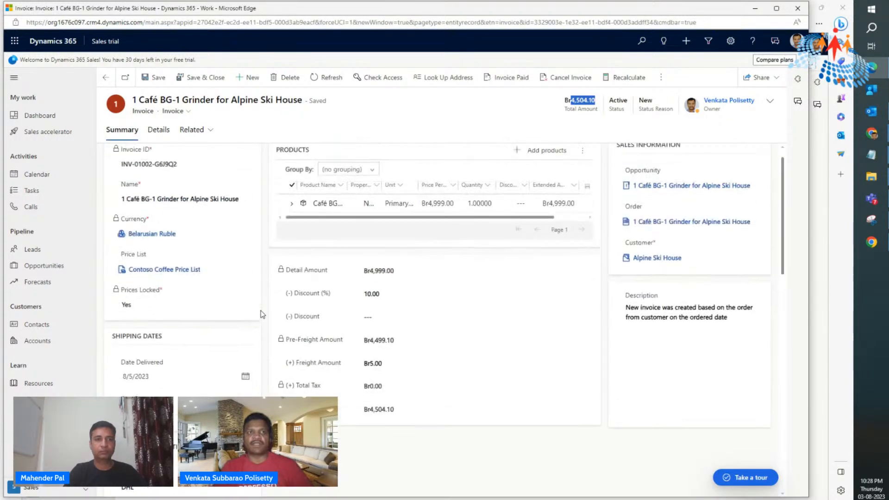
# Step: Mark the invoice as paid with the status reason Complete and check the record's resulting status
pyautogui.click(511, 77)
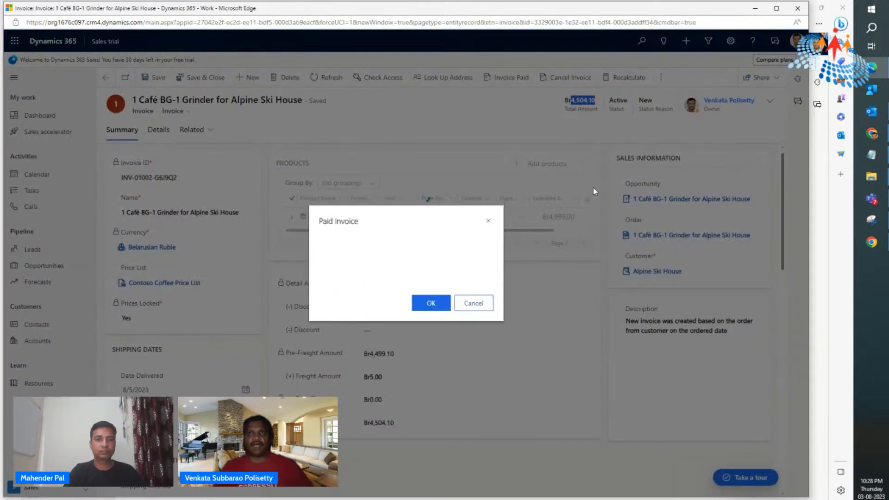
pyautogui.click(429, 251)
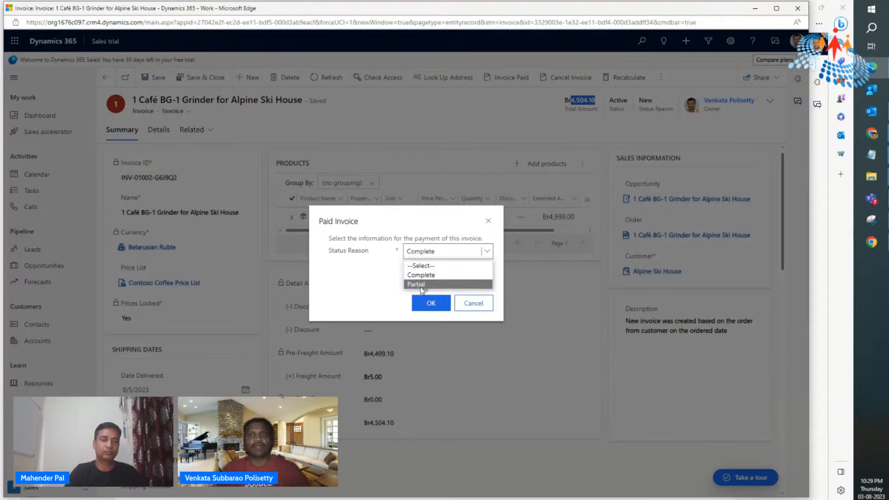
pyautogui.click(423, 276)
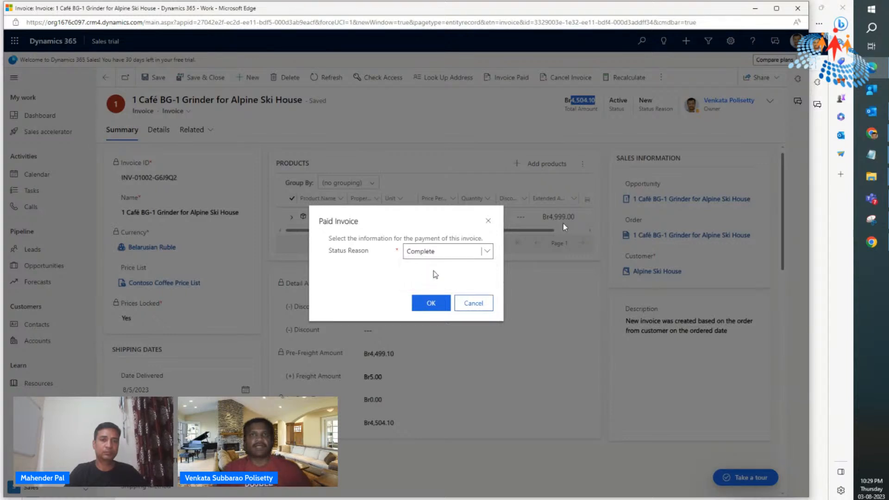
pyautogui.click(432, 303)
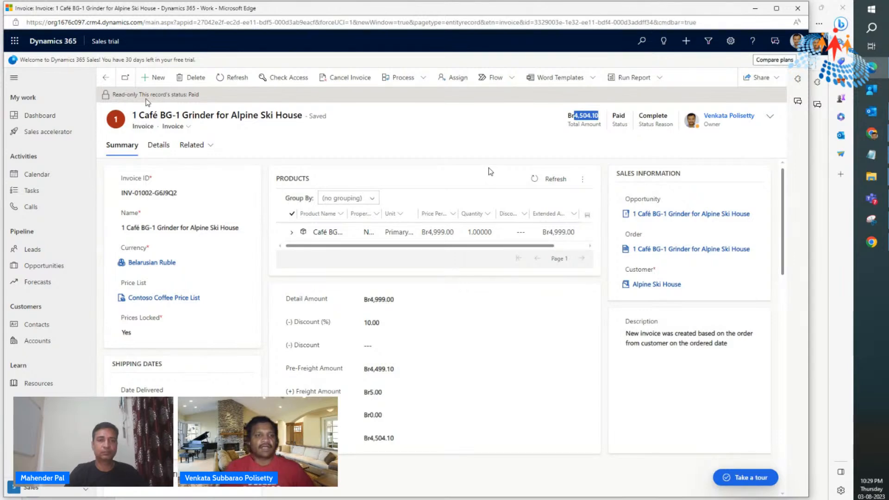
pyautogui.scroll(5, 146, 98)
pyautogui.scroll(3, 148, 102)
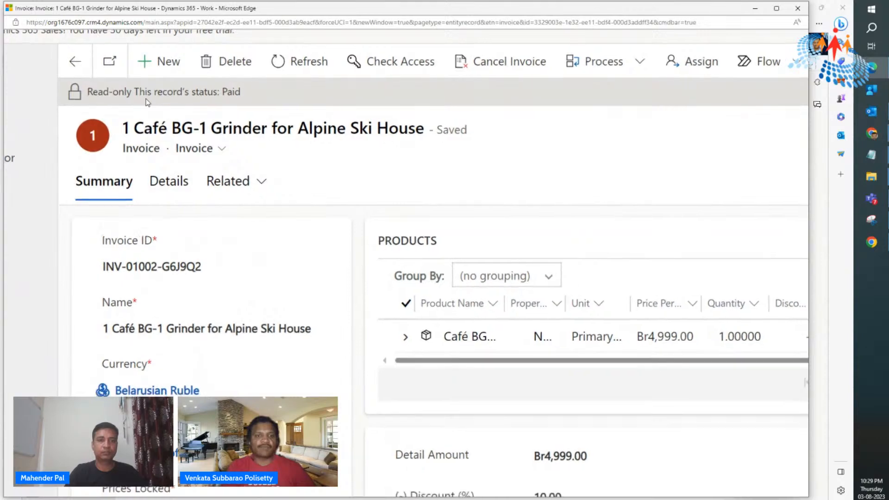
pyautogui.scroll(-5, 147, 102)
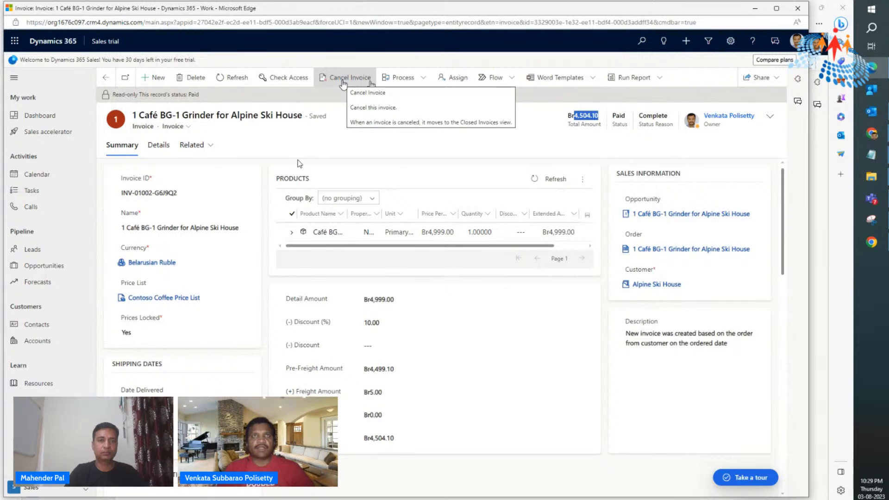
# Step: Look over the paid invoice's cancellation and Word template commands, and run the Invoice report on this record
pyautogui.scroll(4, 342, 83)
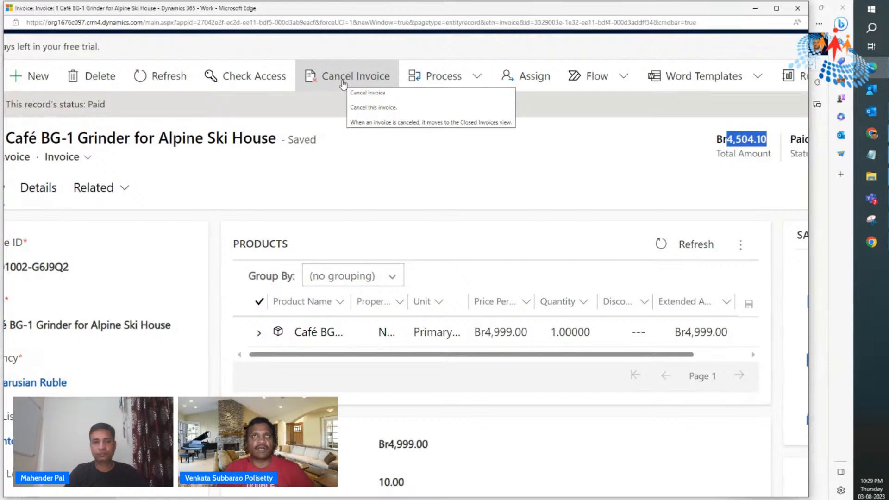
pyautogui.scroll(-3, 343, 84)
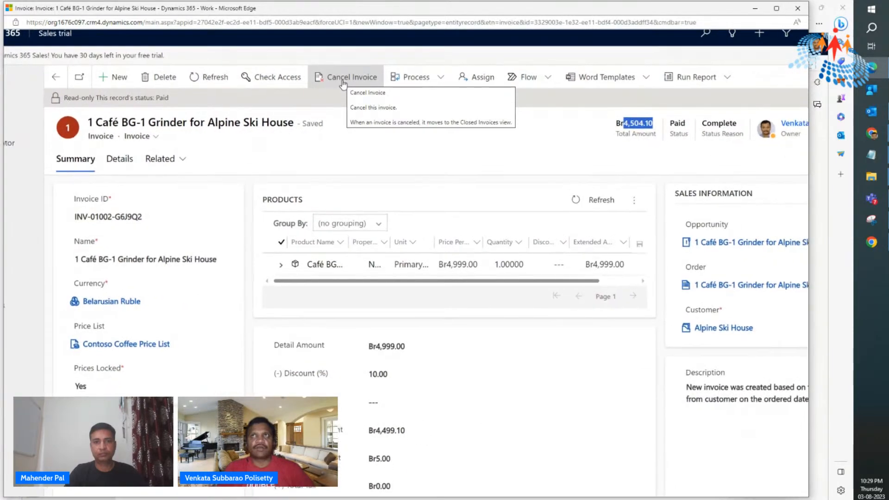
pyautogui.click(648, 78)
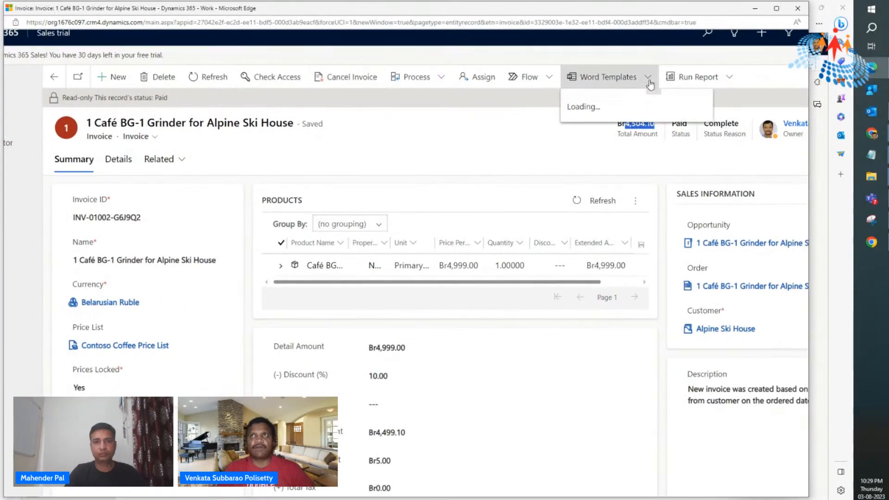
pyautogui.click(736, 81)
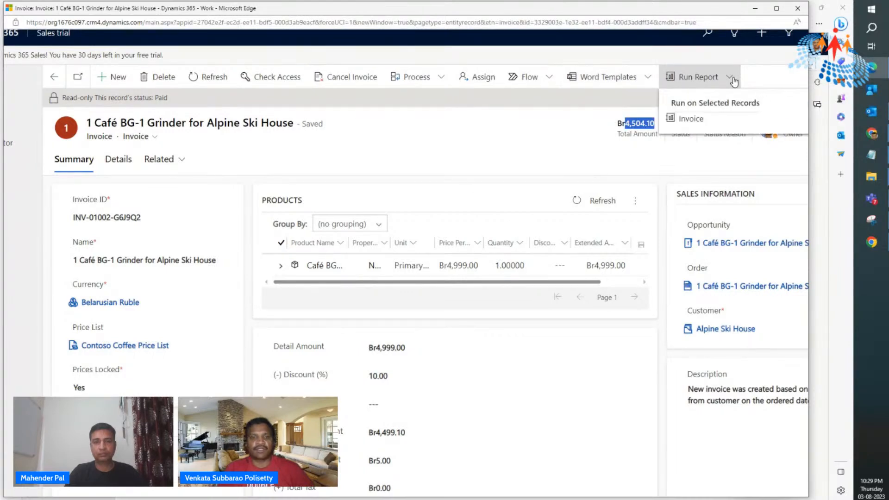
pyautogui.scroll(5, 733, 82)
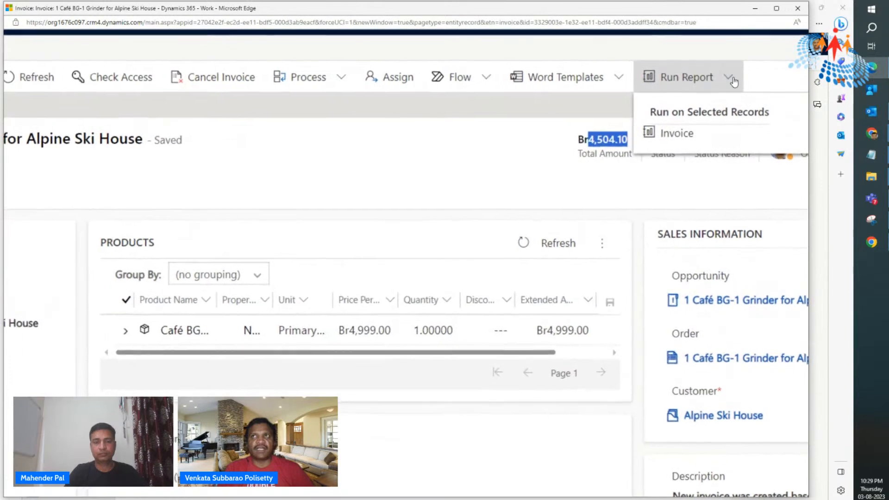
pyautogui.click(718, 132)
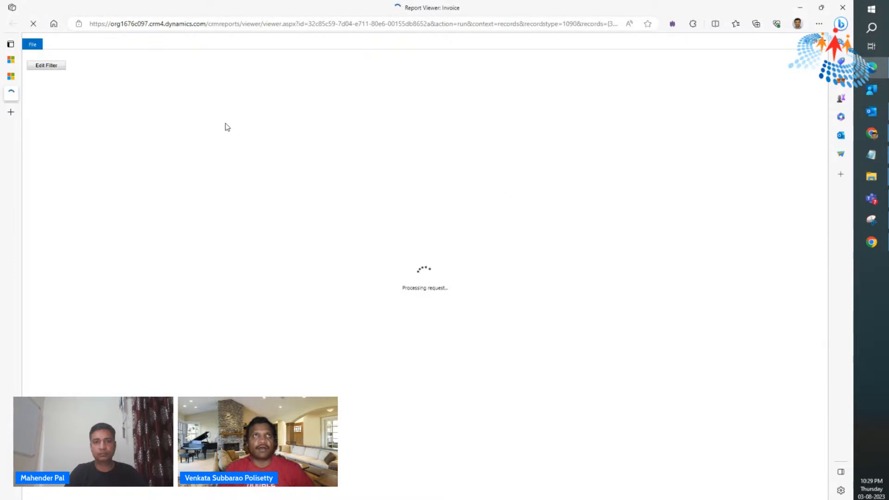
# Step: Return to the invoices list, refresh it and switch the view to All Invoices
pyautogui.click(20, 78)
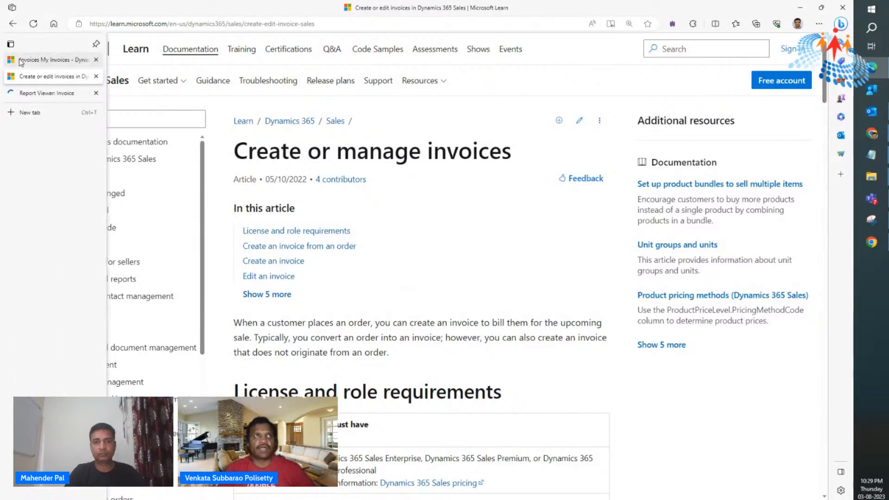
pyautogui.click(18, 63)
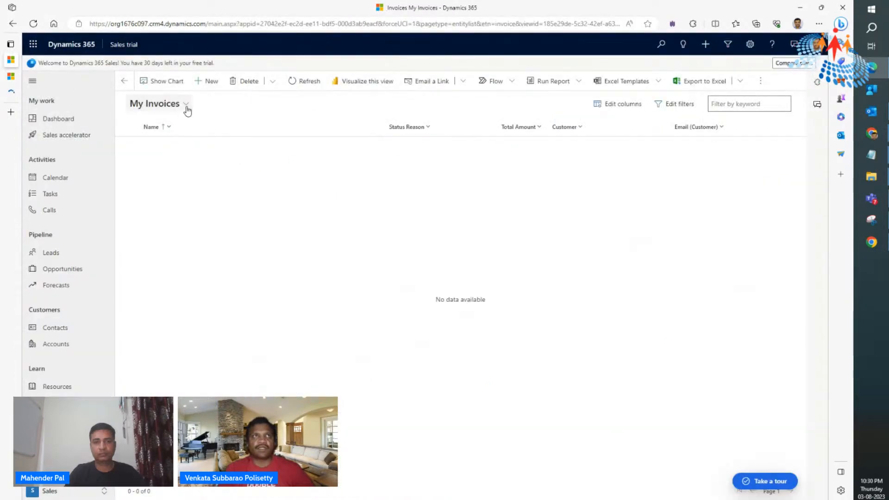
pyautogui.click(301, 83)
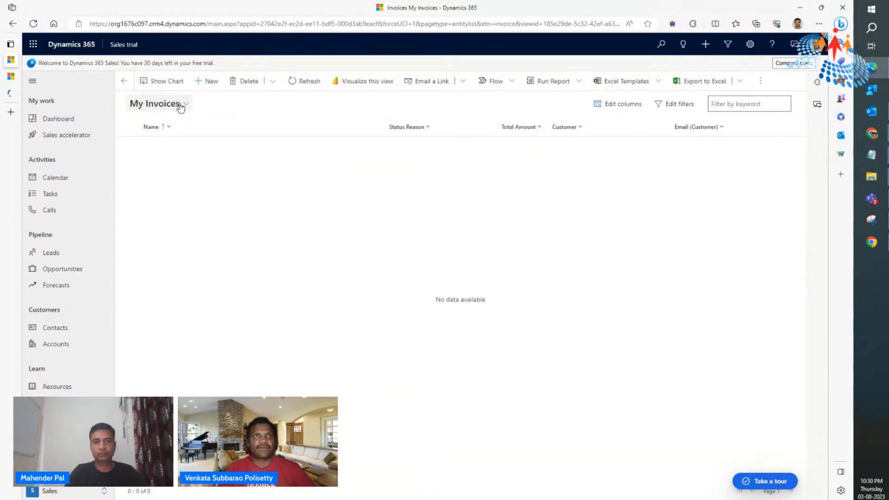
pyautogui.click(180, 106)
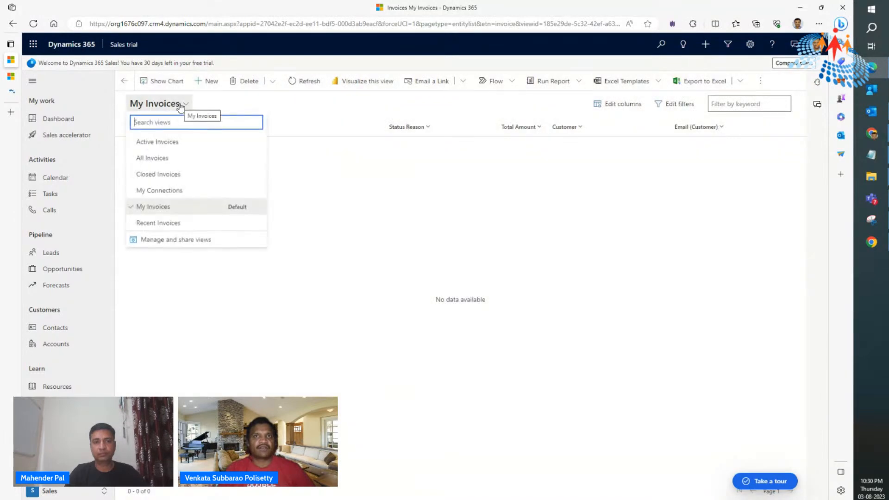
pyautogui.click(168, 157)
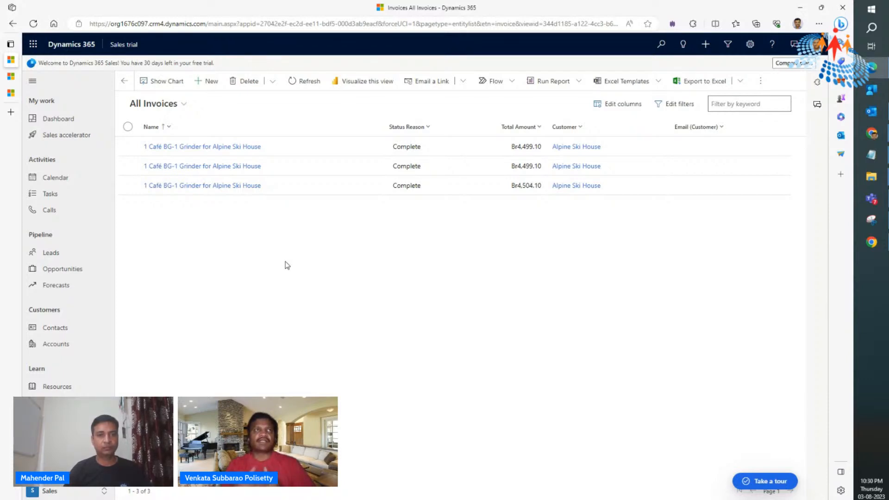
pyautogui.scroll(3, 233, 244)
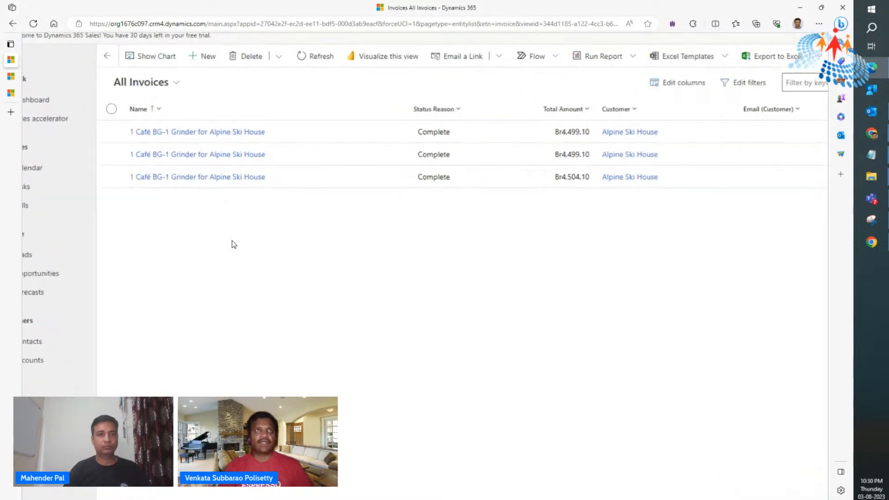
pyautogui.scroll(-1, 224, 140)
pyautogui.scroll(-3, 224, 135)
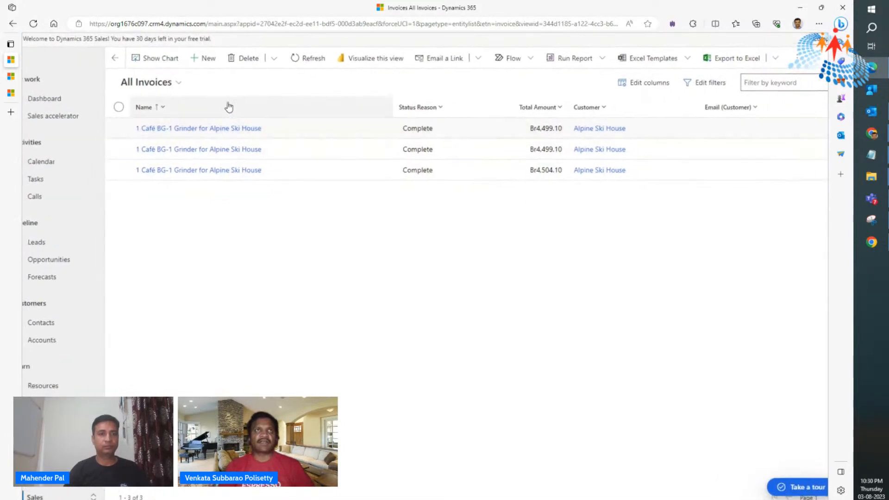
# Step: Open a blank new invoice form, look over its pricing, shipping and address fields, and return to the invoices list without saving
pyautogui.click(219, 83)
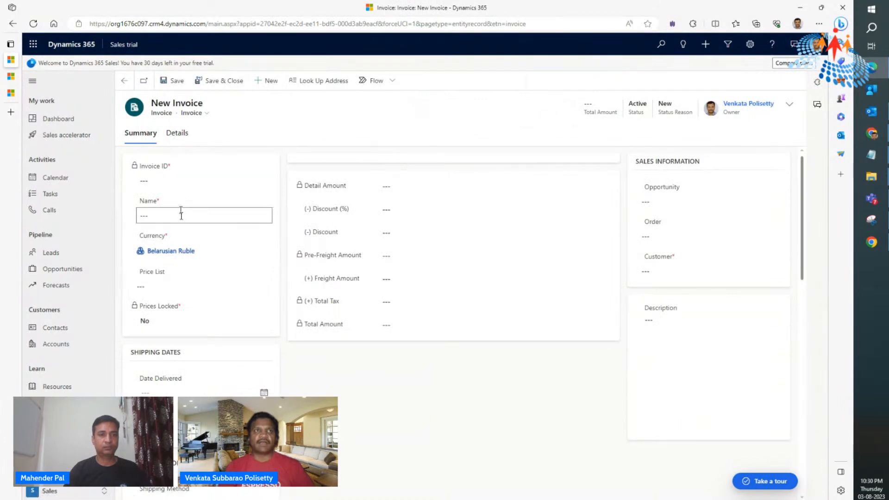
pyautogui.click(204, 287)
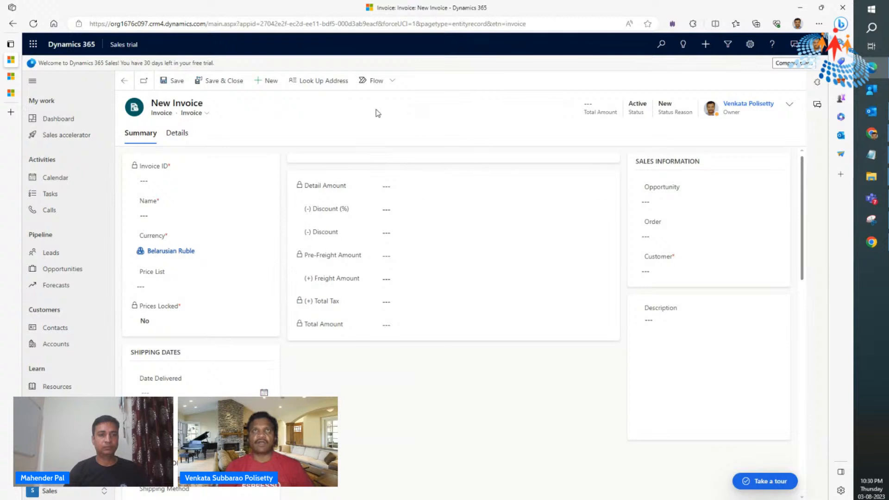
pyautogui.scroll(-2, 194, 343)
pyautogui.scroll(-10, 194, 343)
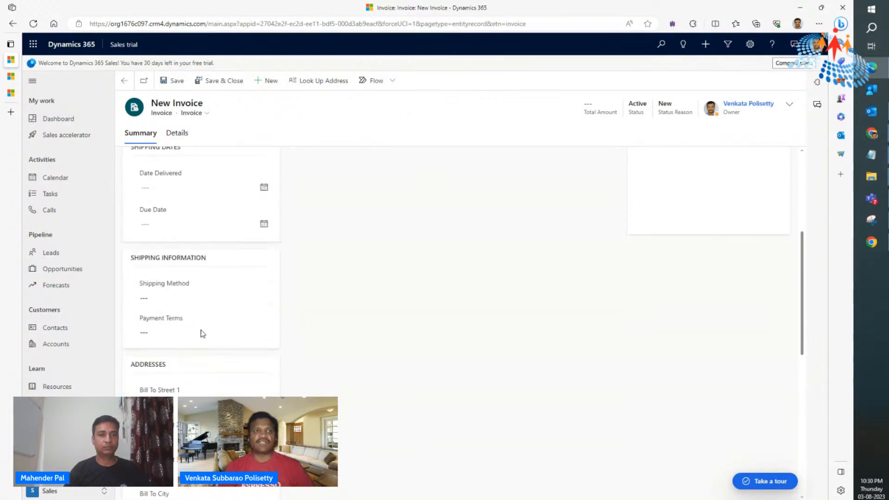
pyautogui.scroll(-1, 203, 339)
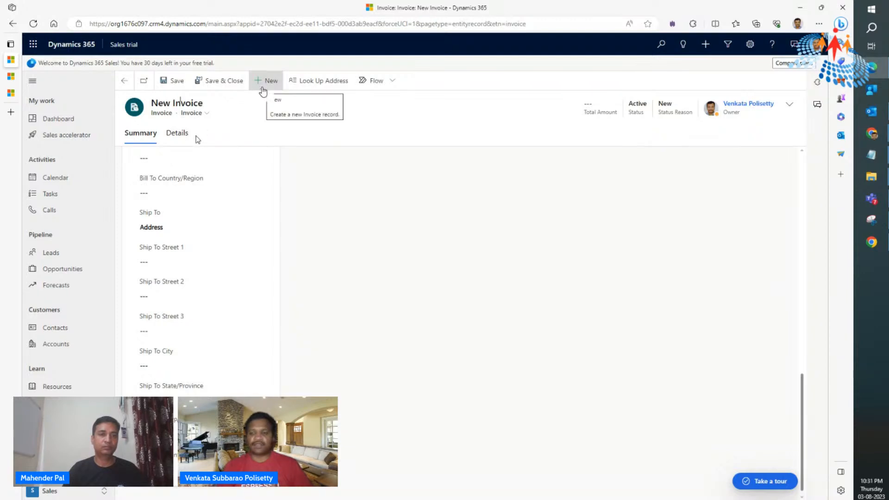
pyautogui.click(124, 80)
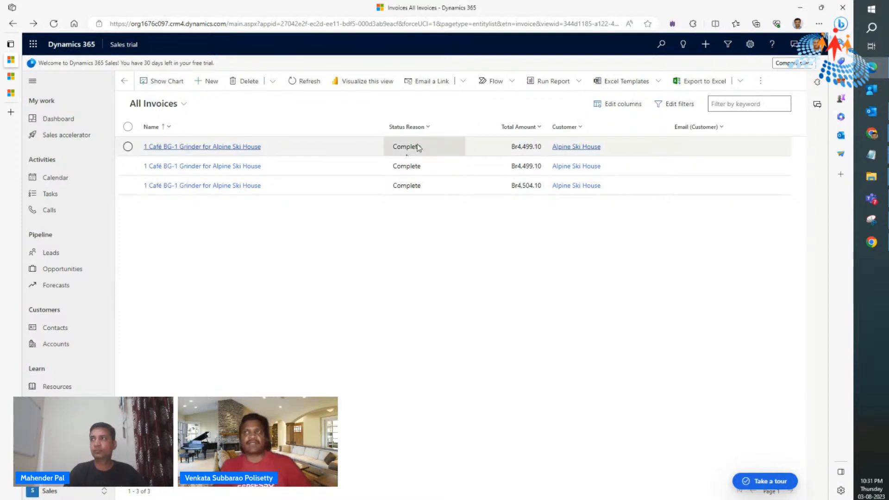
# Step: Select the first invoice in the list, create an email with its link and highlight the message subject
pyautogui.click(636, 155)
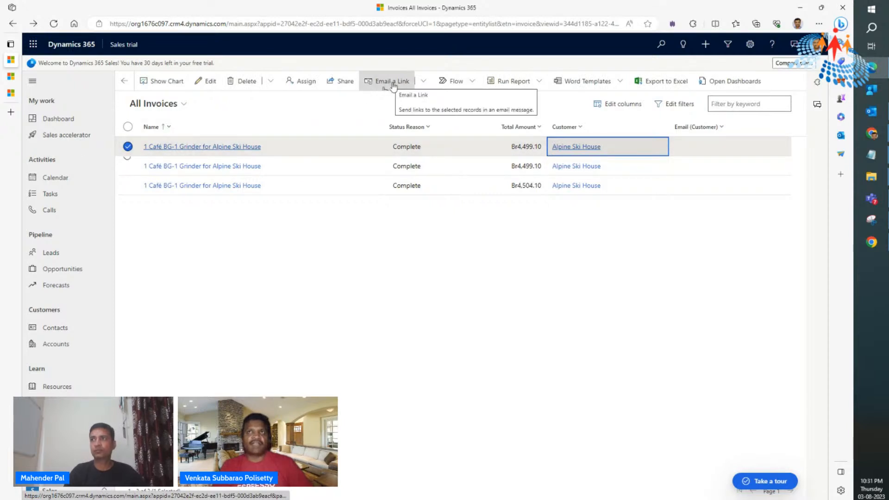
pyautogui.scroll(5, 394, 86)
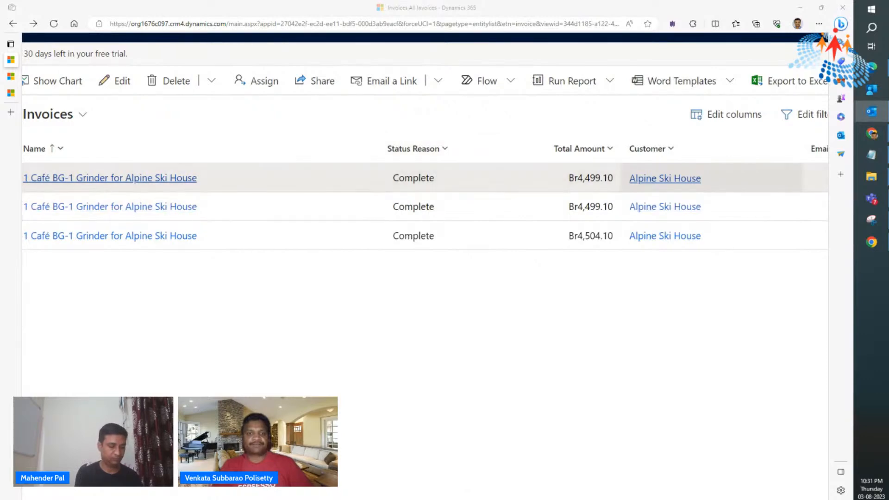
pyautogui.moveTo(1, 60); pyautogui.dragTo(455, 81)
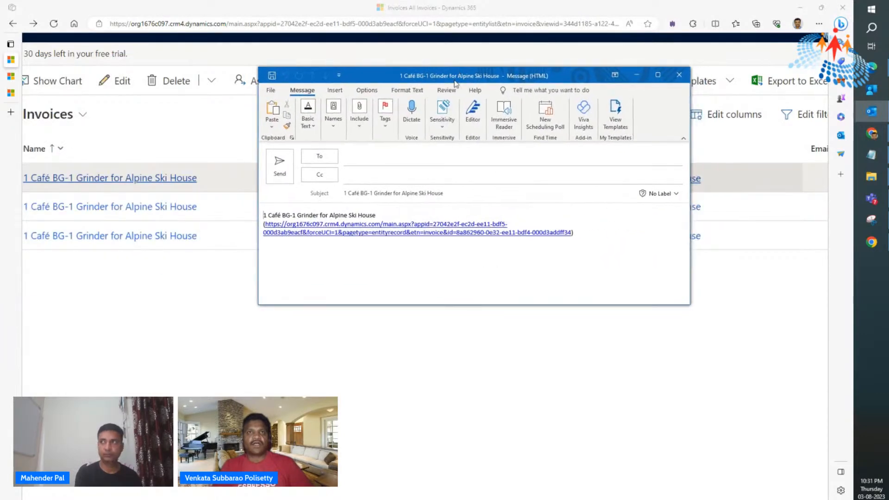
pyautogui.moveTo(458, 198); pyautogui.dragTo(337, 197)
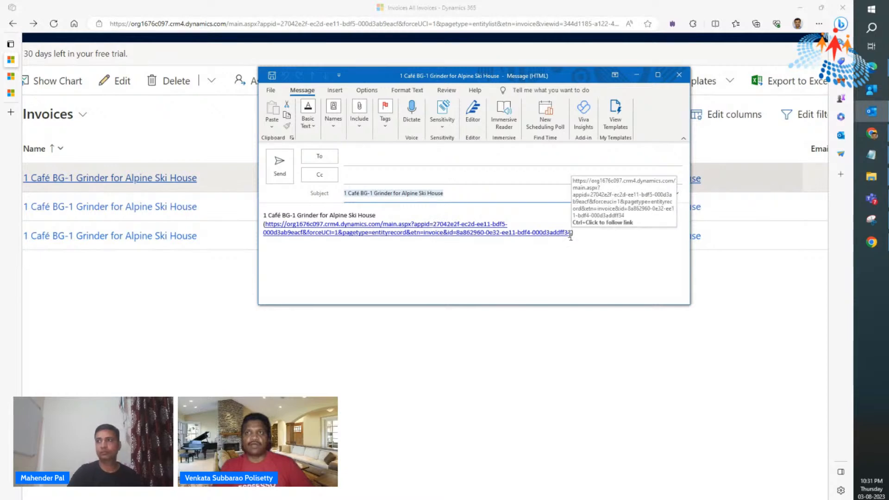
# Step: Copy the invoice link from the email draft and open it in a new browser tab
pyautogui.moveTo(571, 235); pyautogui.dragTo(265, 226)
pyautogui.hotkey('ctrl', 'c')
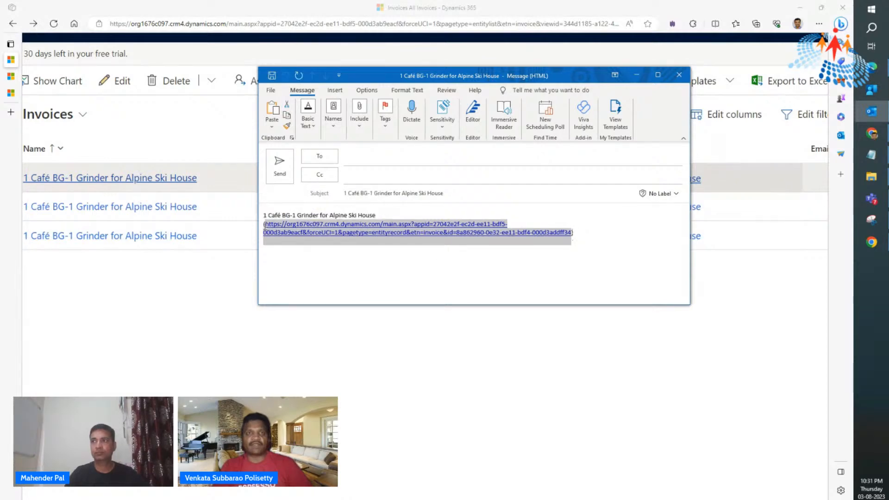
pyautogui.click(637, 78)
pyautogui.hotkey('ctrl', 't')
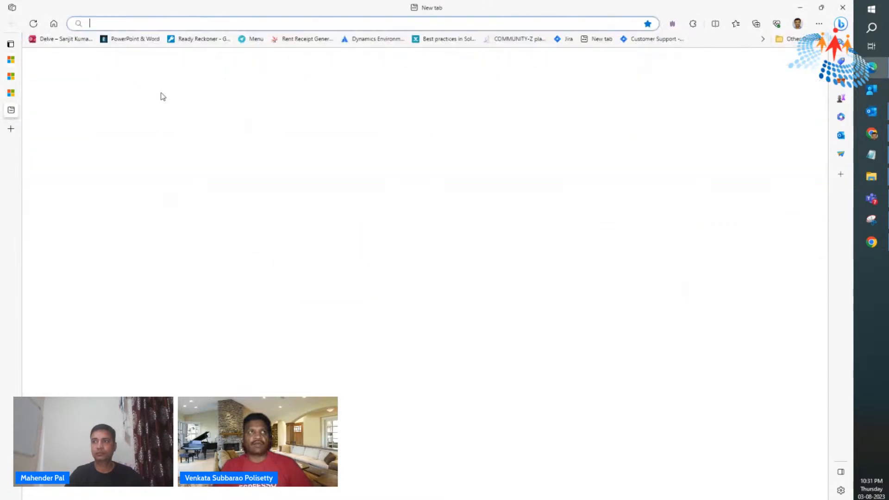
pyautogui.hotkey('ctrl', 'v')
pyautogui.press('Return')
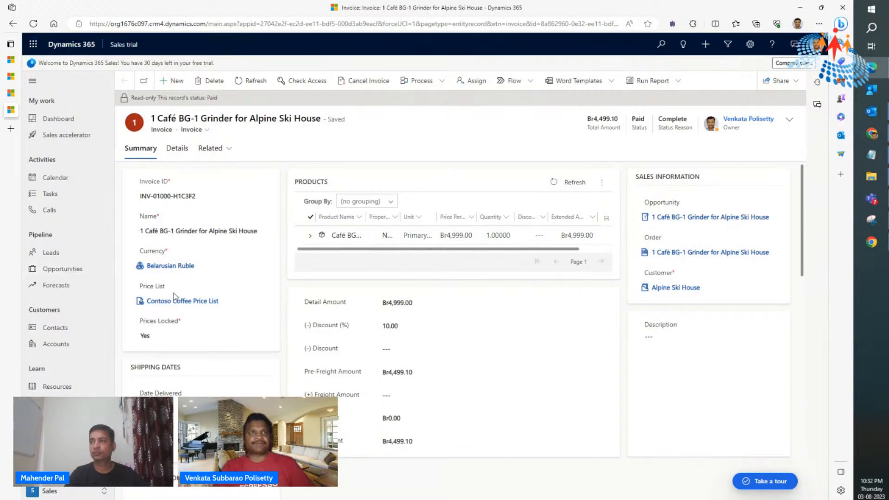
# Step: Start a timeline note in the invoice's details and enter "Invoice has been created and send to user" as its body text
pyautogui.click(178, 148)
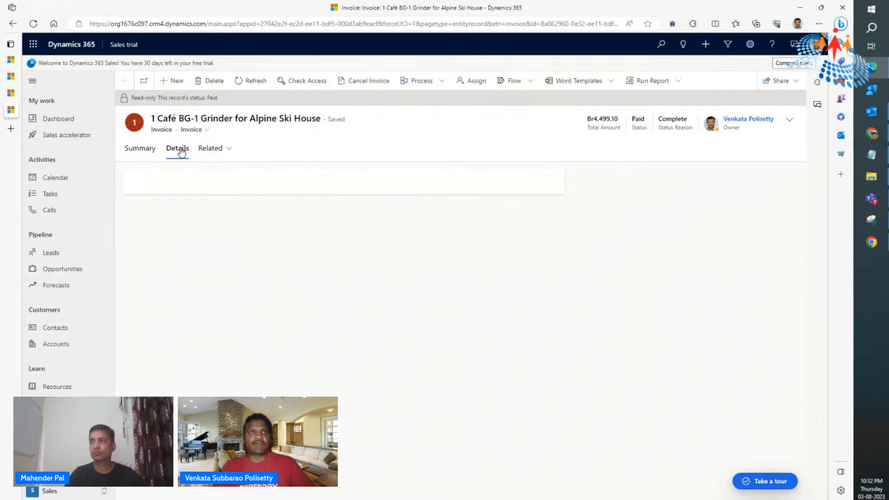
pyautogui.click(229, 148)
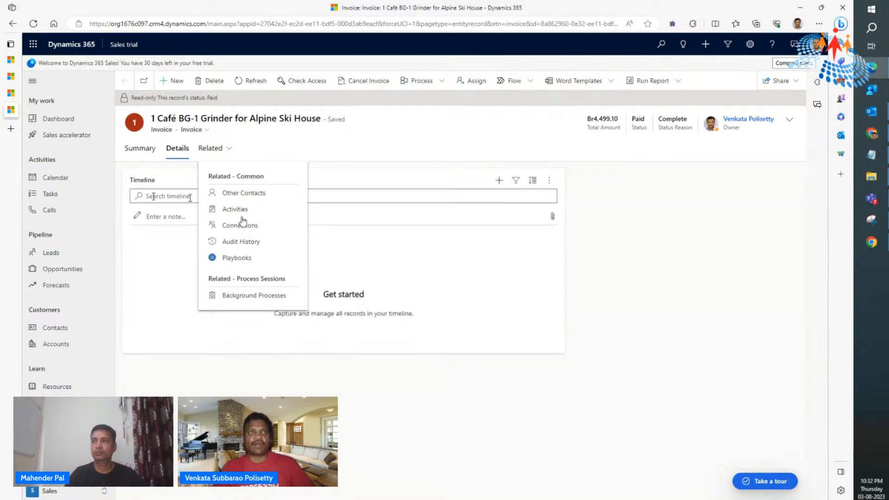
pyautogui.click(159, 216)
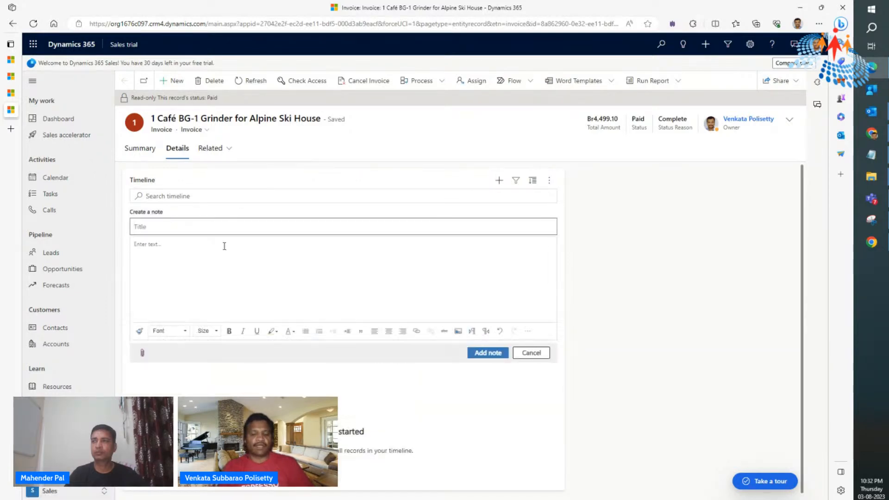
pyautogui.write('A')
pyautogui.press('BackSpace')
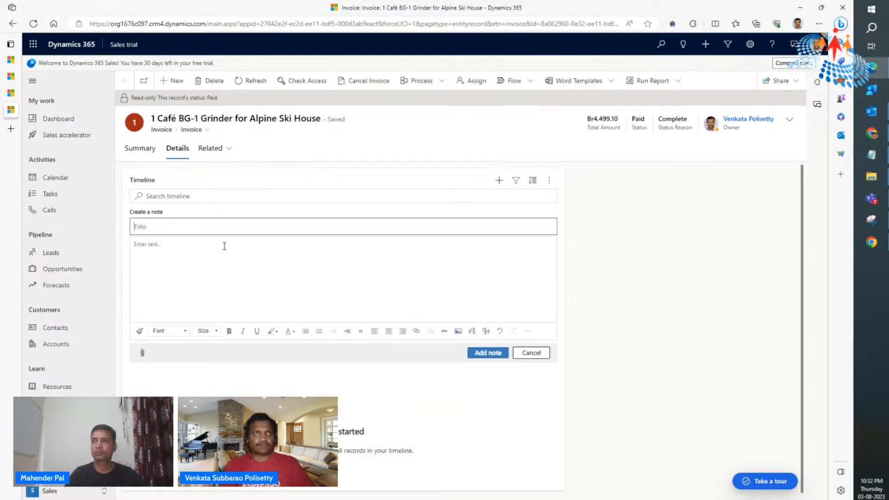
pyautogui.write('Invoice has b')
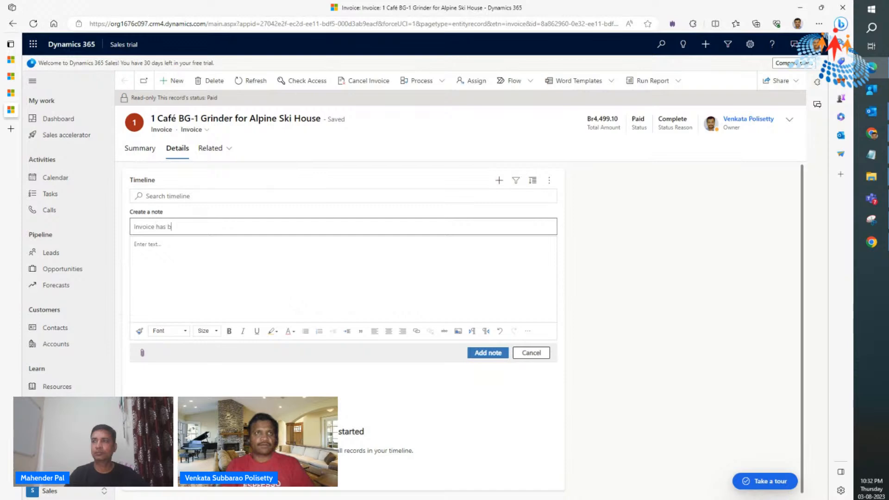
pyautogui.write('een created and send to user')
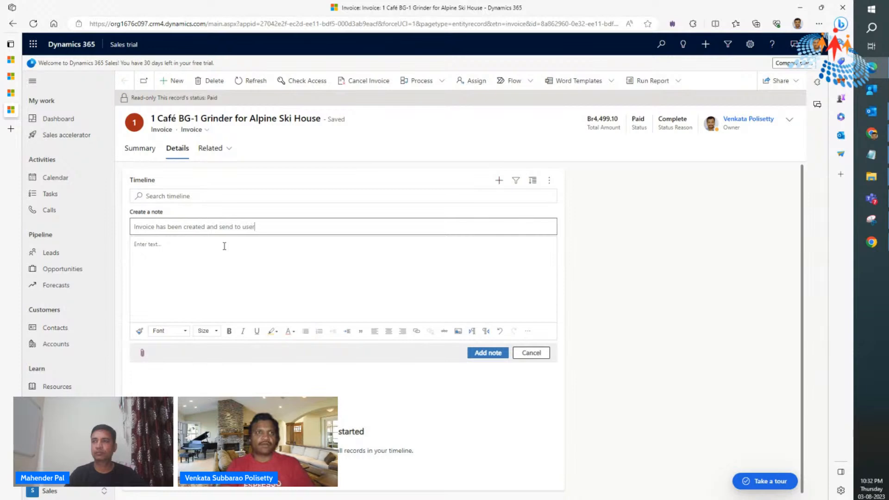
pyautogui.hotkey('ctrl', 'a')
pyautogui.hotkey('ctrl', 'c')
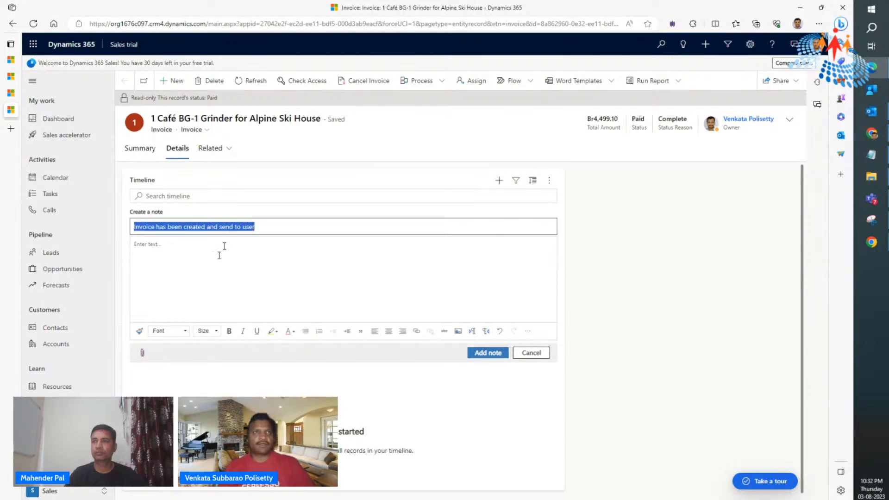
pyautogui.click(218, 255)
pyautogui.hotkey('ctrl', 'v')
# Step: Replace the note's title with "Invoice Note" and add the note to the timeline
pyautogui.click(270, 230)
pyautogui.hotkey('ctrl', 'a')
pyautogui.click(270, 232)
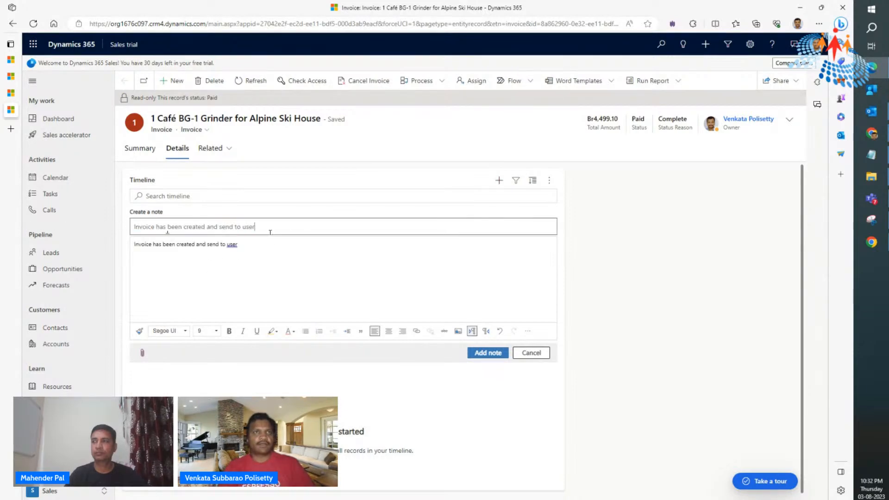
pyautogui.hotkey('ctrl', 'a')
pyautogui.press('BackSpace')
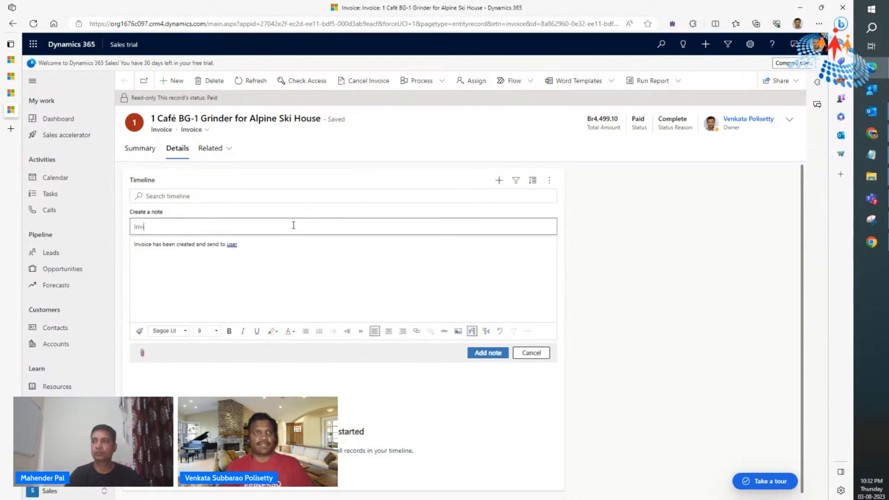
pyautogui.write('Invoc')
pyautogui.press('BackSpace')
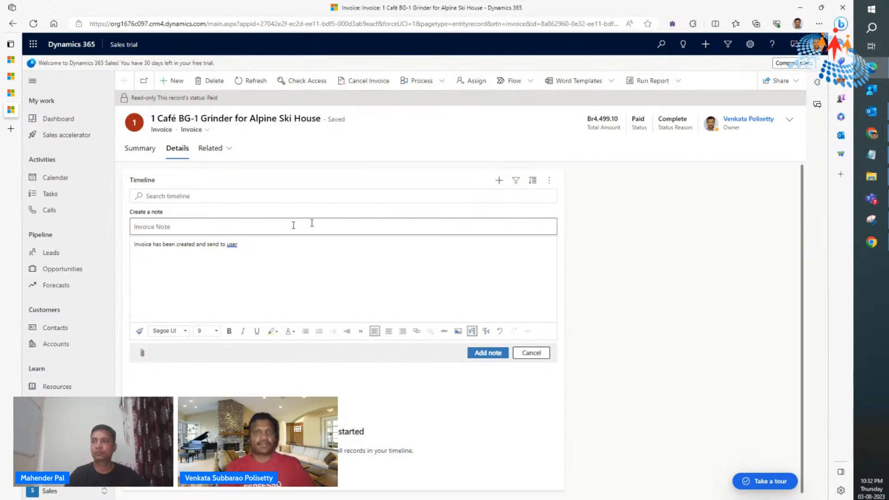
pyautogui.click(490, 357)
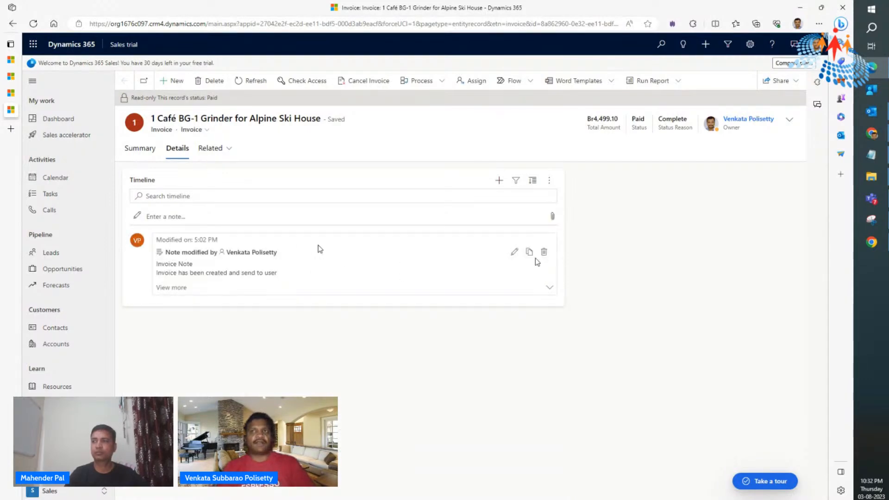
# Step: Expand the added invoice note and set the timeline to show email as Conversations
pyautogui.click(549, 288)
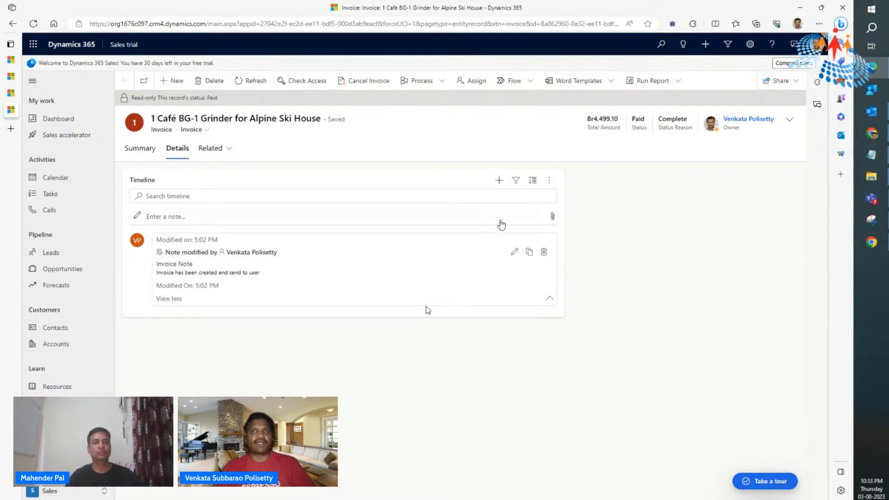
pyautogui.click(550, 184)
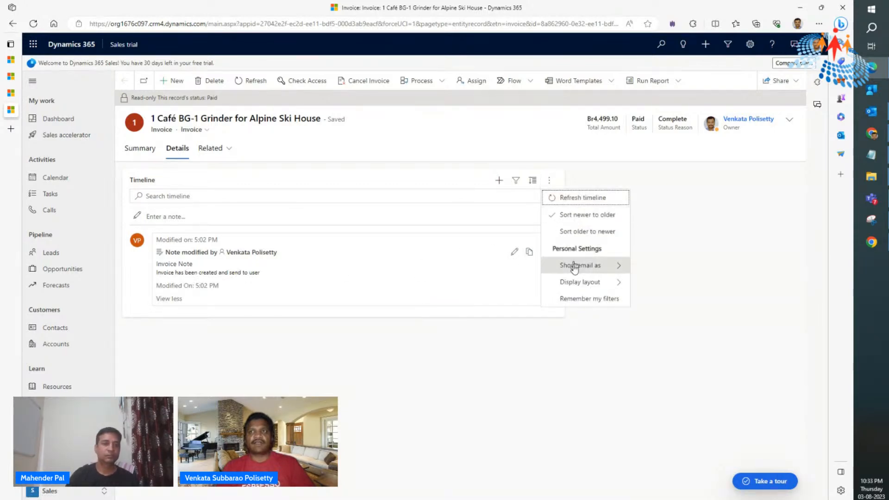
pyautogui.moveTo(575, 272)
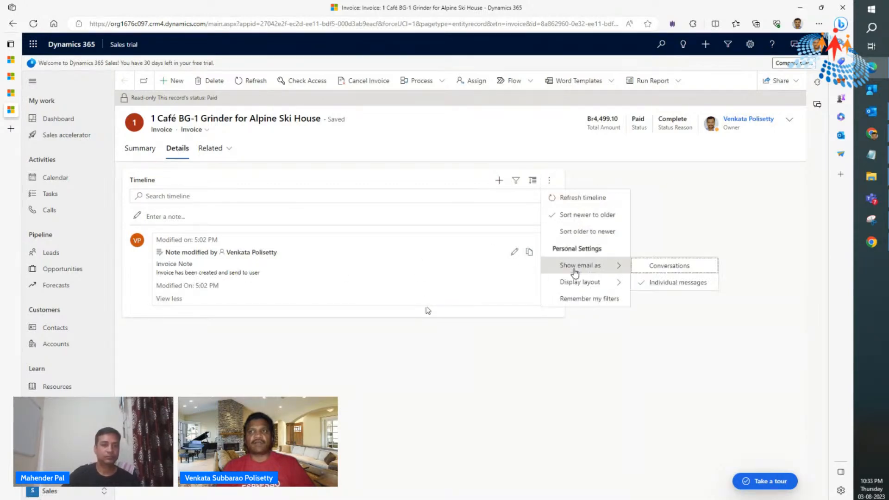
pyautogui.click(674, 271)
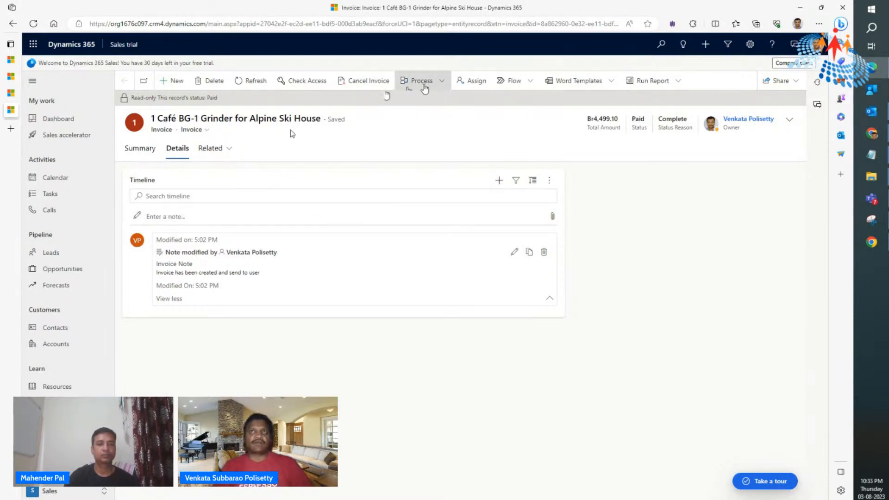
# Step: Check the invoice's process and flow options, open the Create a flow page in Power Automate and close it
pyautogui.click(438, 81)
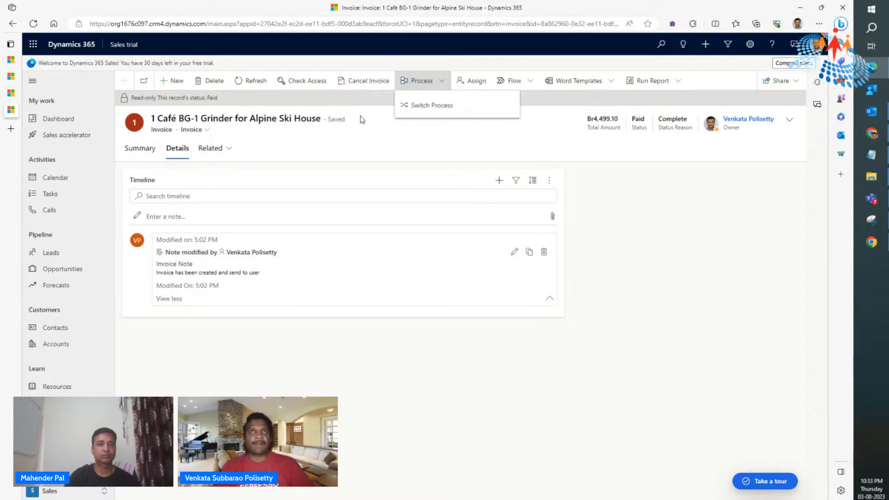
pyautogui.click(379, 109)
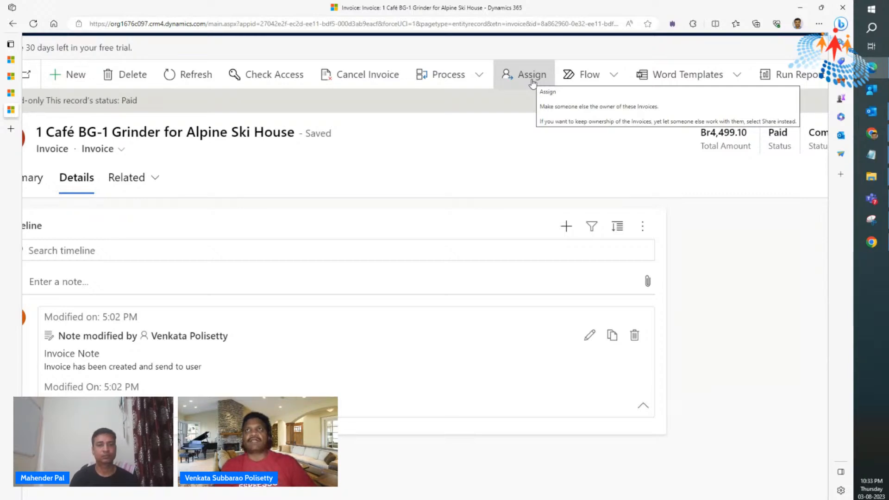
pyautogui.click(612, 78)
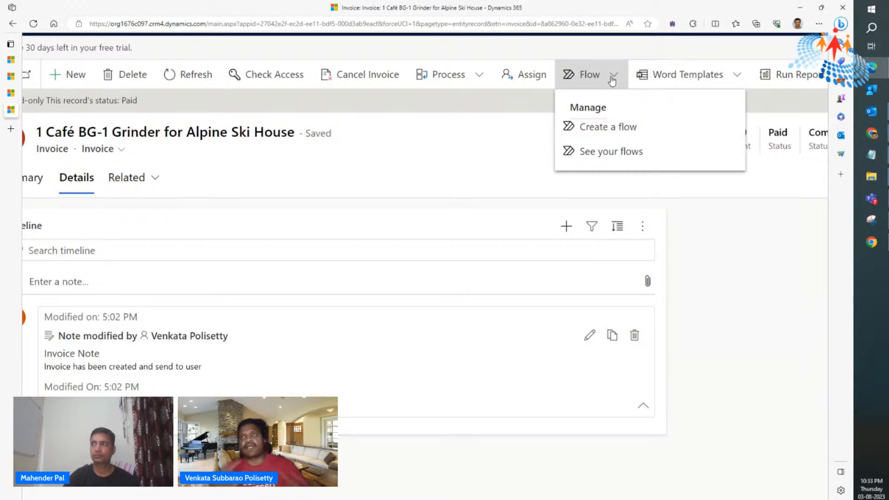
pyautogui.click(590, 134)
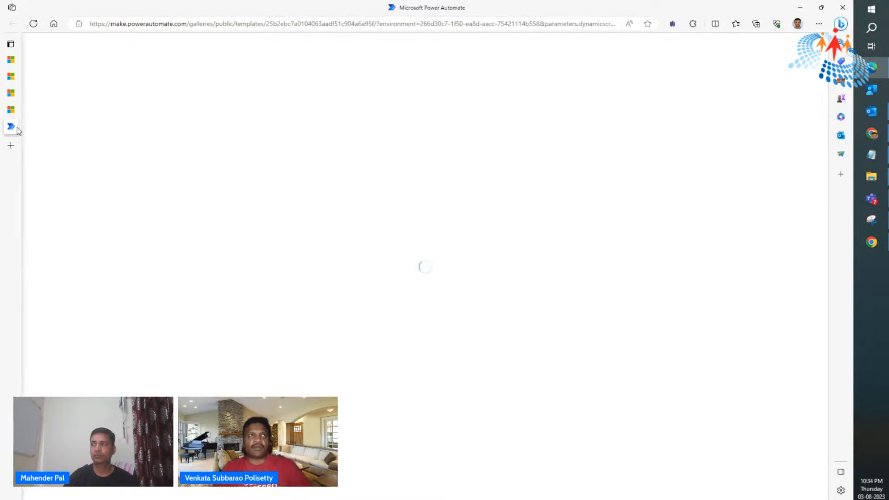
pyautogui.moveTo(18, 130)
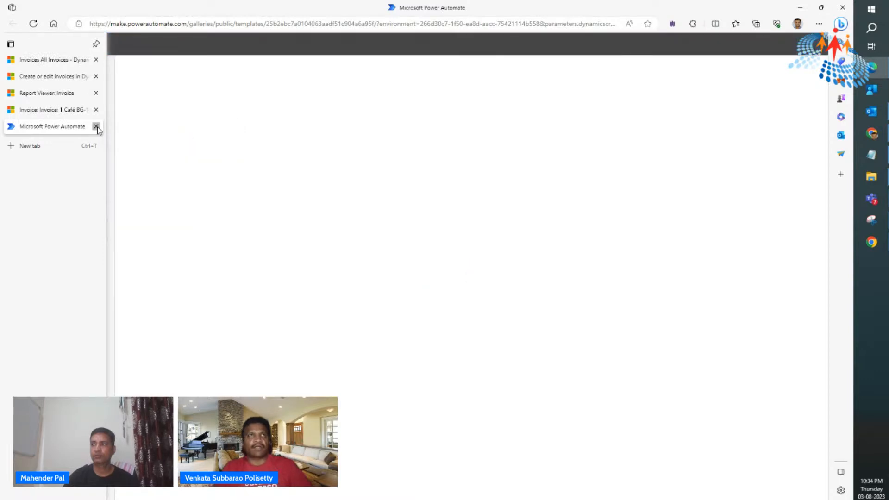
pyautogui.click(96, 127)
# Step: Return to the All Invoices list and open the first invoice to view its summary
pyautogui.click(58, 61)
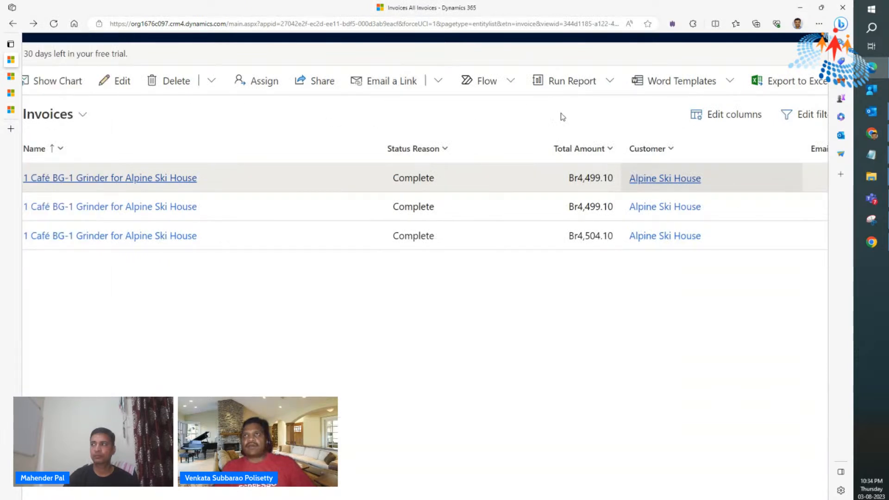
pyautogui.click(75, 180)
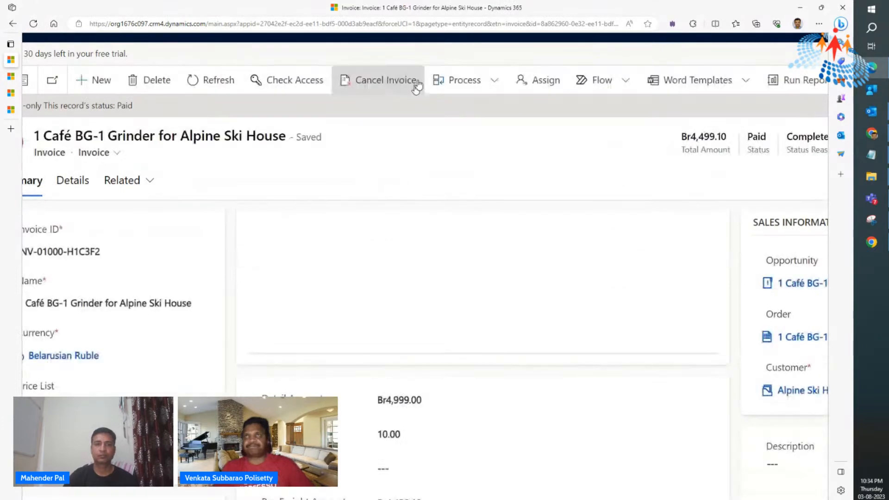
pyautogui.scroll(-5, 418, 87)
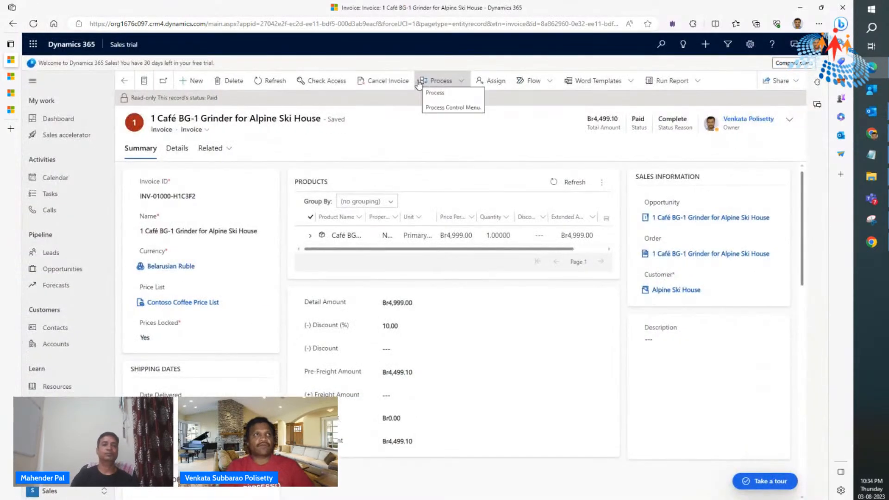
# Step: Open the opportunity "1 Café BG-1 Grinder for Alpine Ski House" from the open opportunities and display its quotes
pyautogui.click(51, 272)
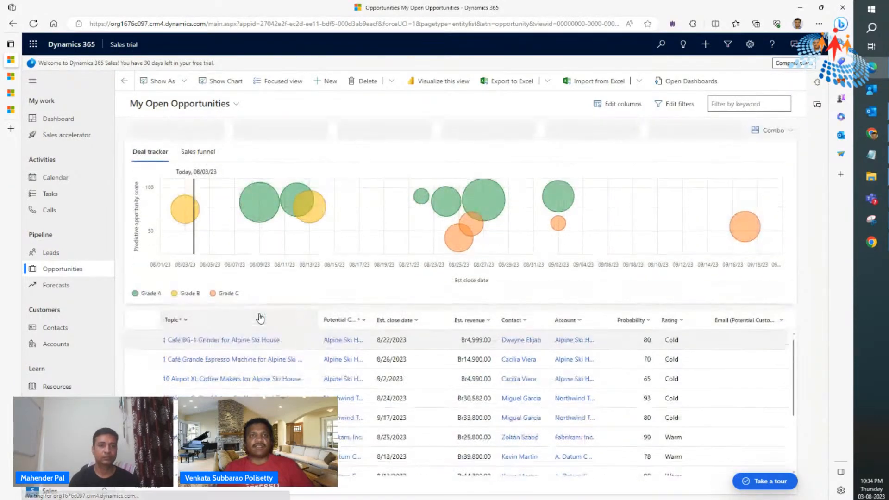
pyautogui.click(253, 341)
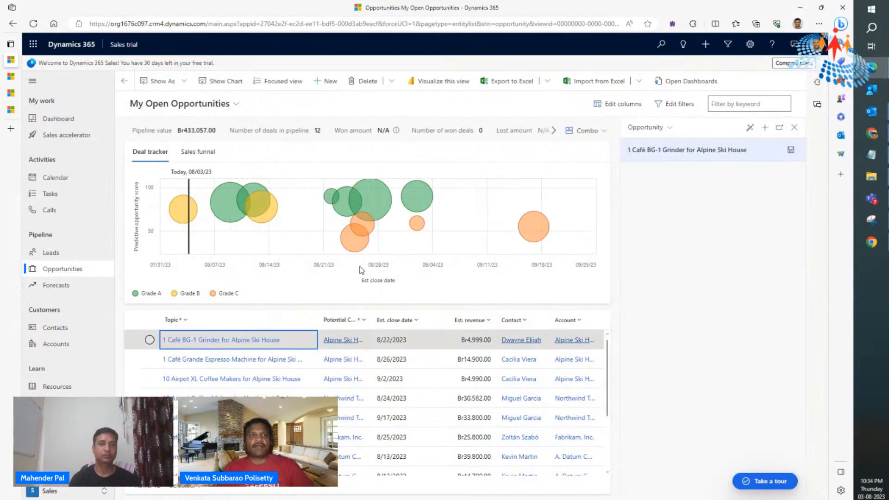
pyautogui.click(269, 339)
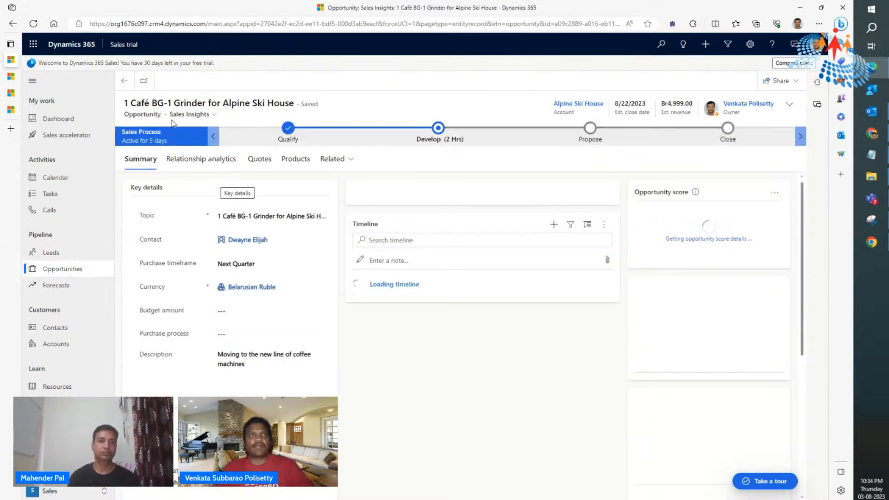
pyautogui.click(351, 160)
pyautogui.click(259, 159)
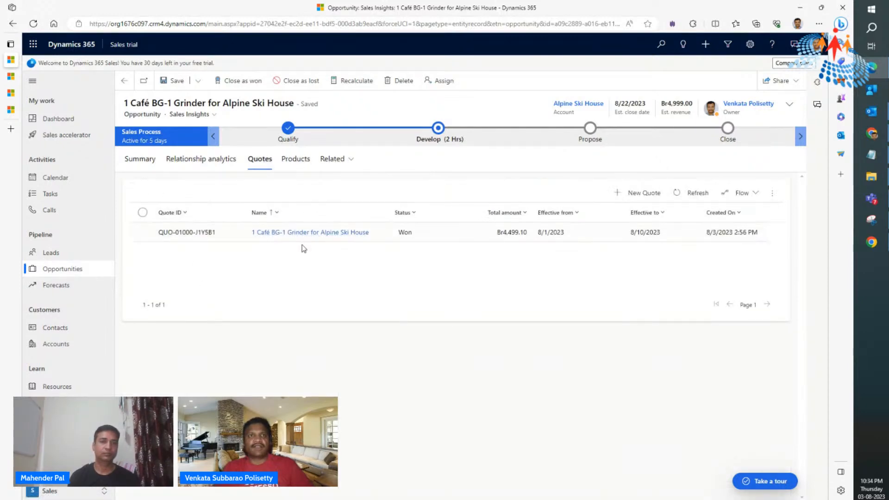
# Step: Open the opportunity's quote, display its related orders and open the first order
pyautogui.click(311, 235)
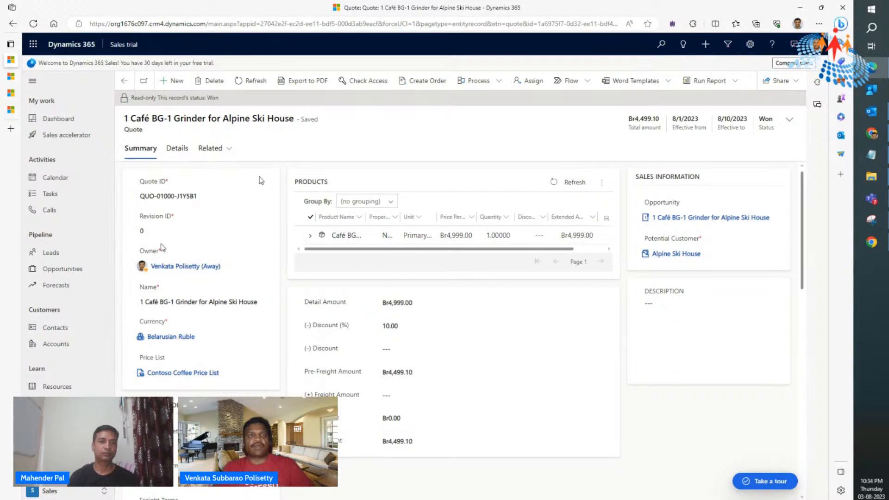
pyautogui.click(229, 149)
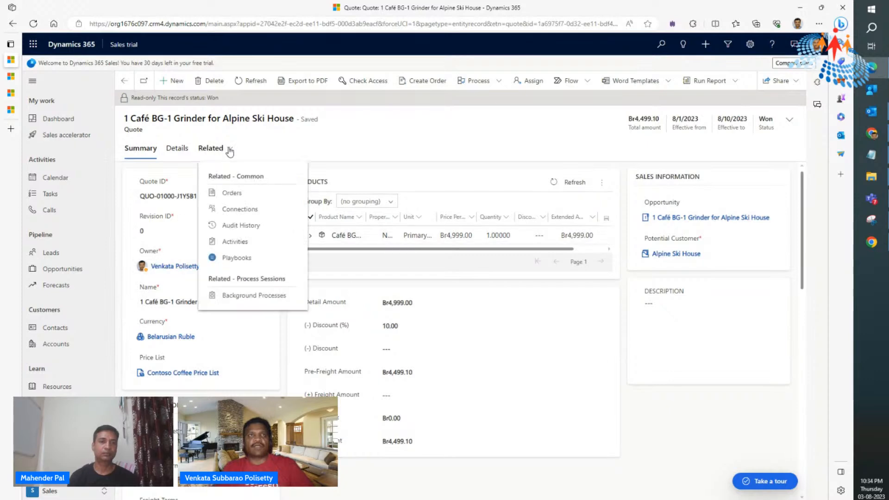
pyautogui.click(240, 197)
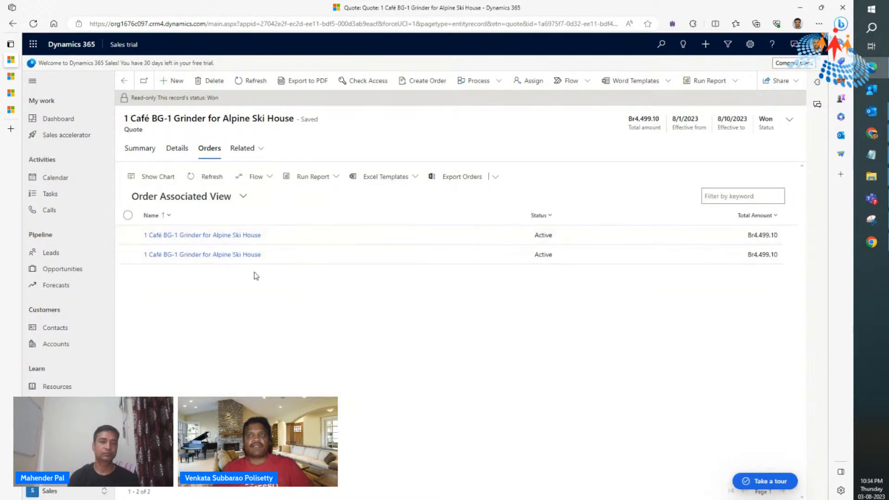
pyautogui.click(187, 238)
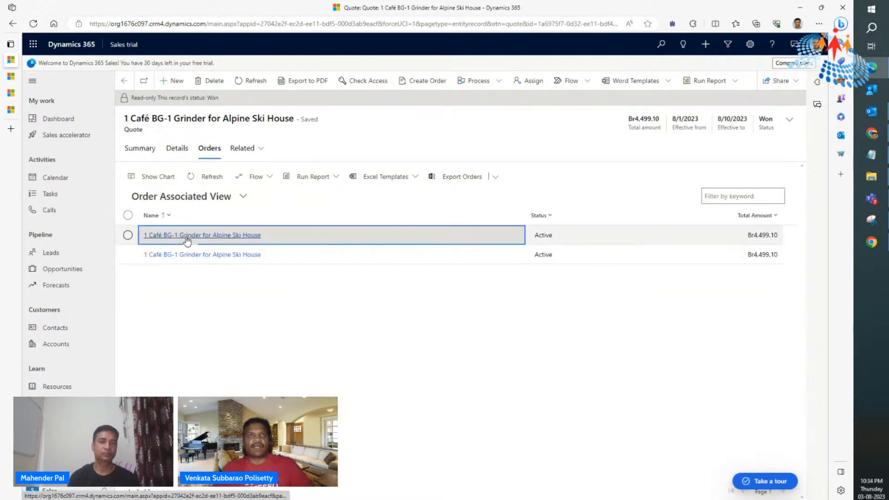
pyautogui.click(187, 238)
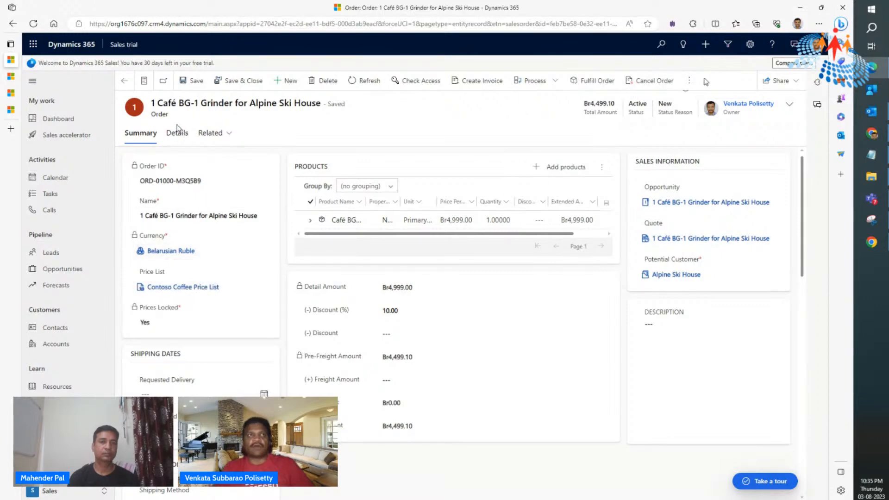
# Step: Display the order's related invoices and look over their Excel export options without exporting
pyautogui.click(231, 135)
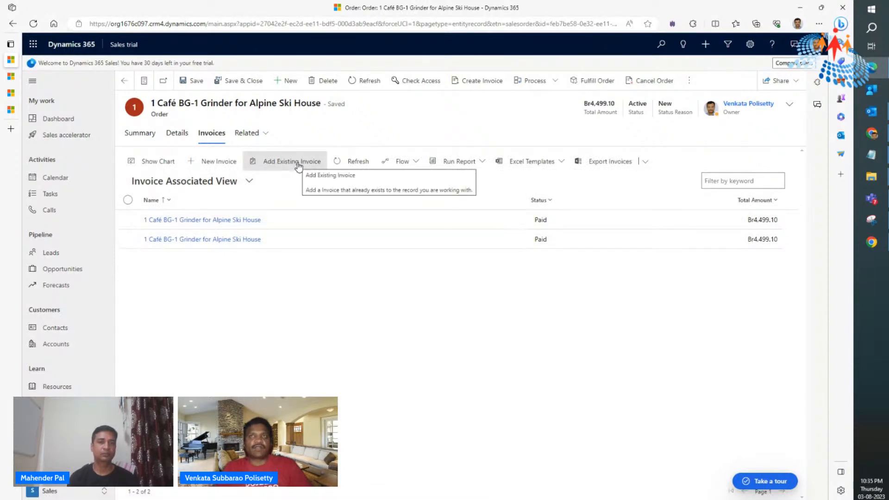
pyautogui.click(644, 163)
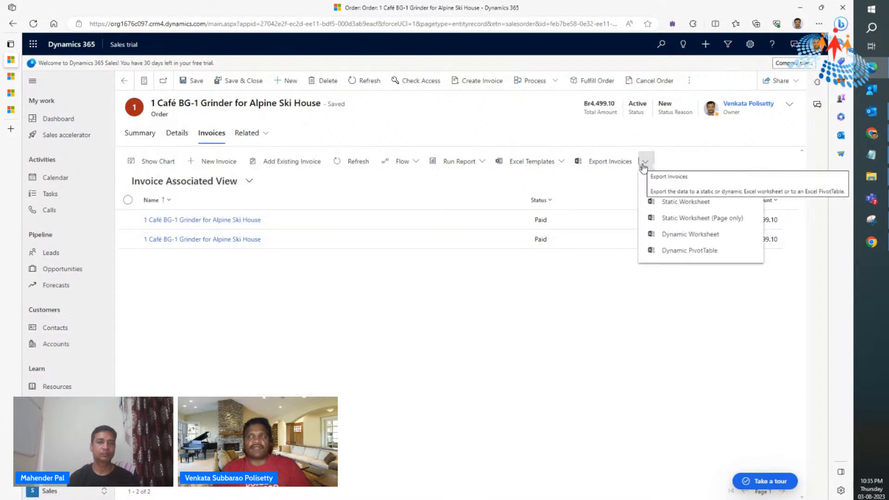
pyautogui.click(595, 294)
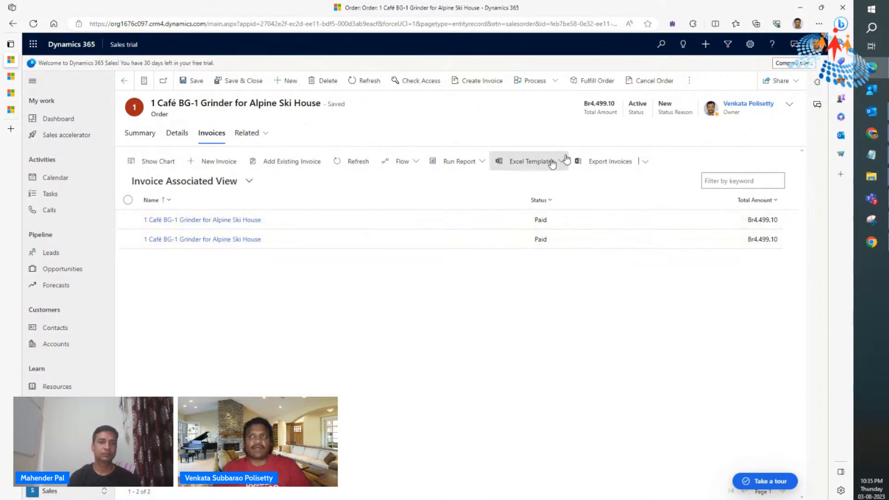
# Step: Look over the Excel export, Excel template and report options for the order's related invoices without running any
pyautogui.click(219, 223)
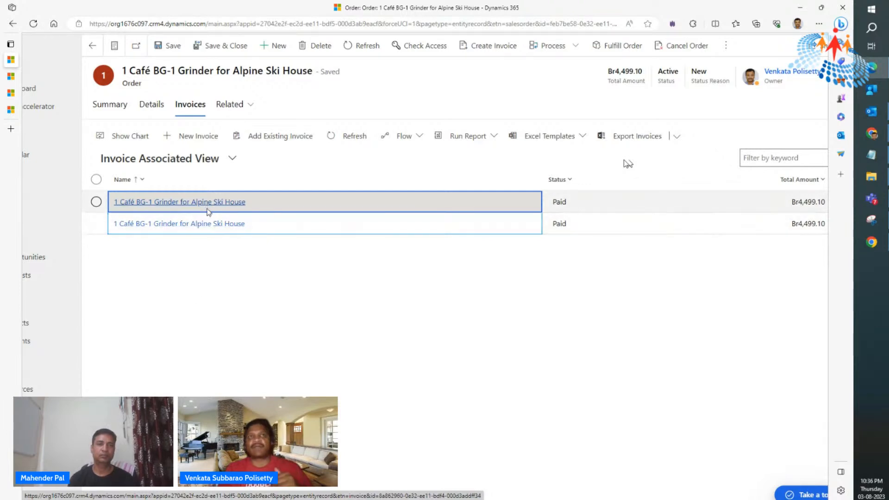
pyautogui.click(676, 139)
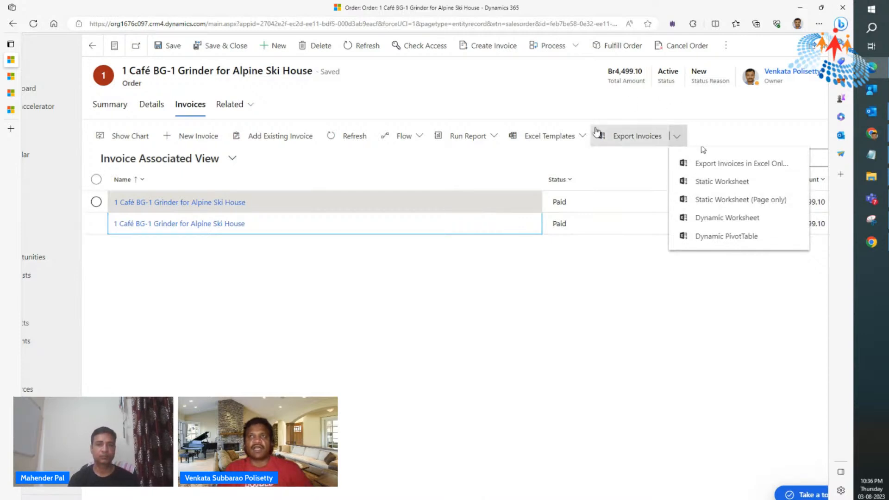
pyautogui.click(551, 136)
pyautogui.click(494, 136)
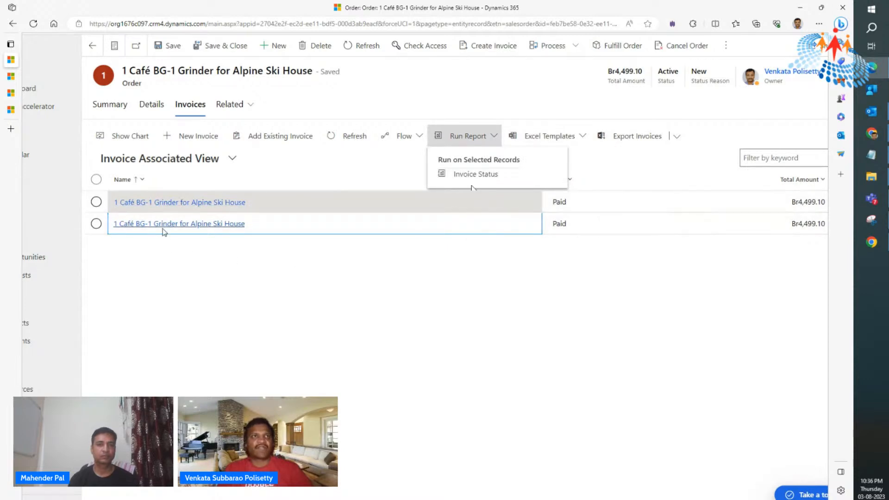
# Step: Open the order's first related invoice and look over its sharing options and status
pyautogui.click(180, 203)
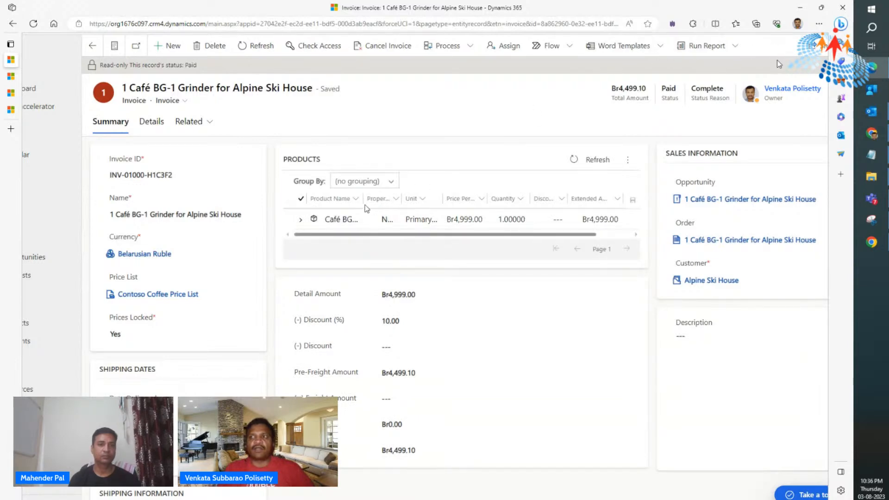
pyautogui.click(792, 83)
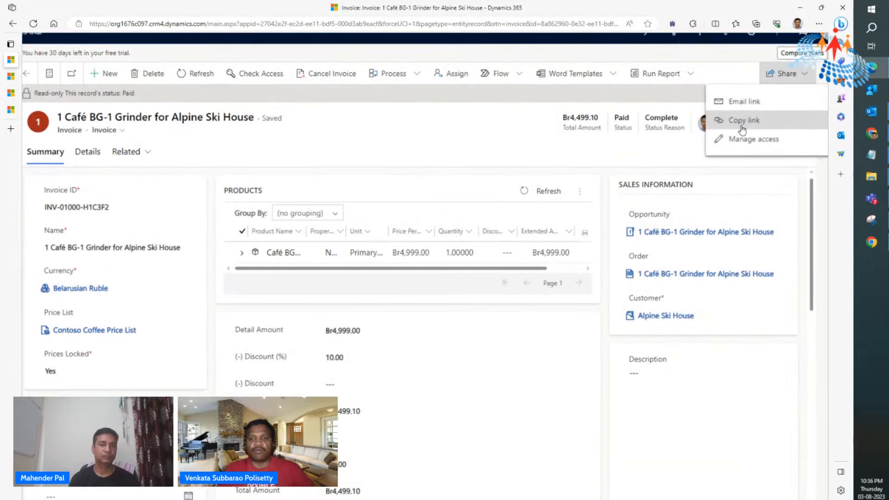
pyautogui.scroll(2, 742, 130)
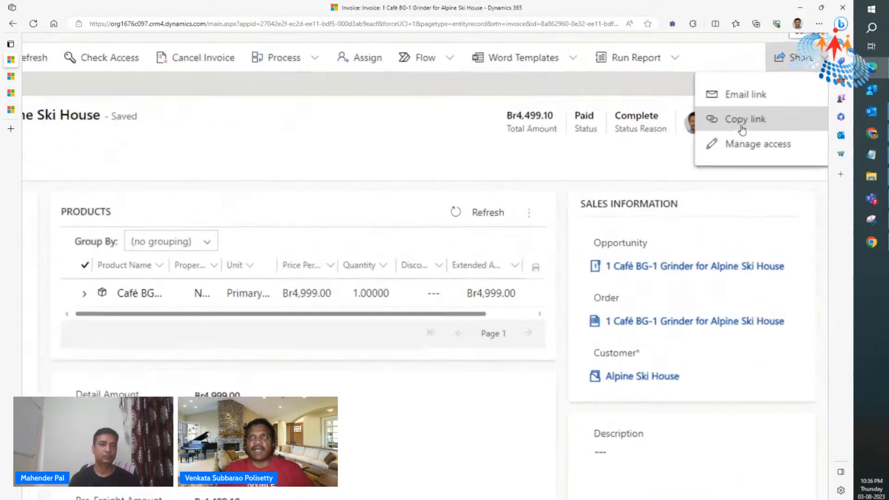
pyautogui.doubleClick(594, 127)
pyautogui.scroll(-5, 562, 137)
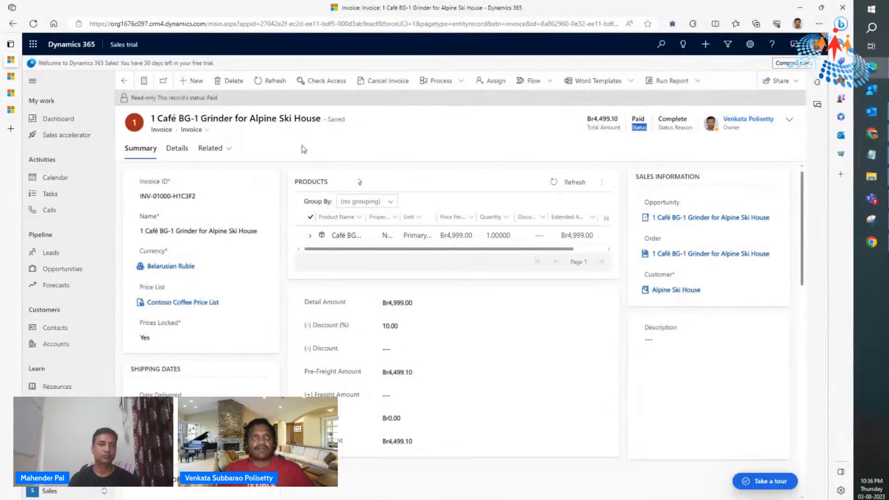
# Step: Refresh the open invoice and cancel it with the status reason Canceled
pyautogui.click(273, 80)
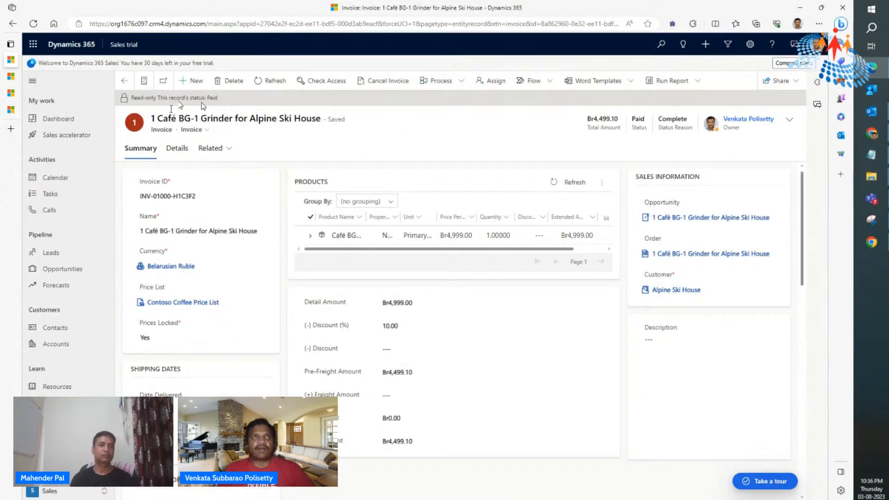
pyautogui.keyDown('ctrl'); pyautogui.scroll(5, 253, 103); pyautogui.keyUp('ctrl')
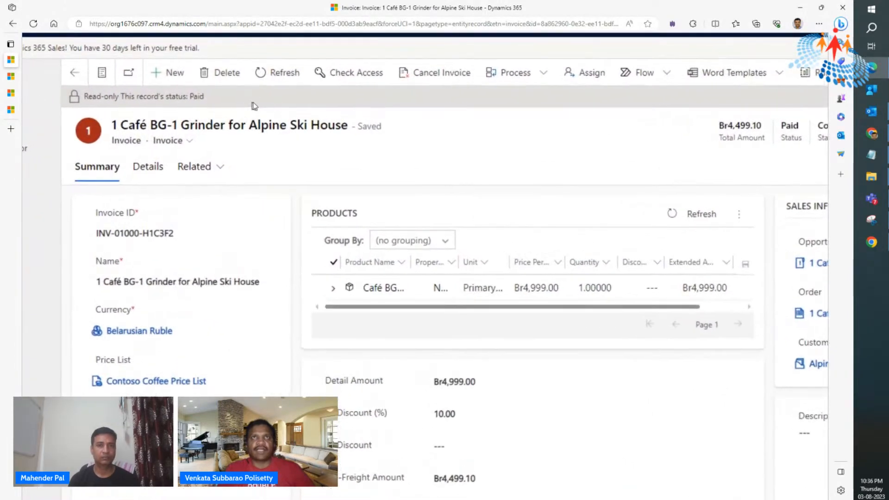
pyautogui.click(442, 74)
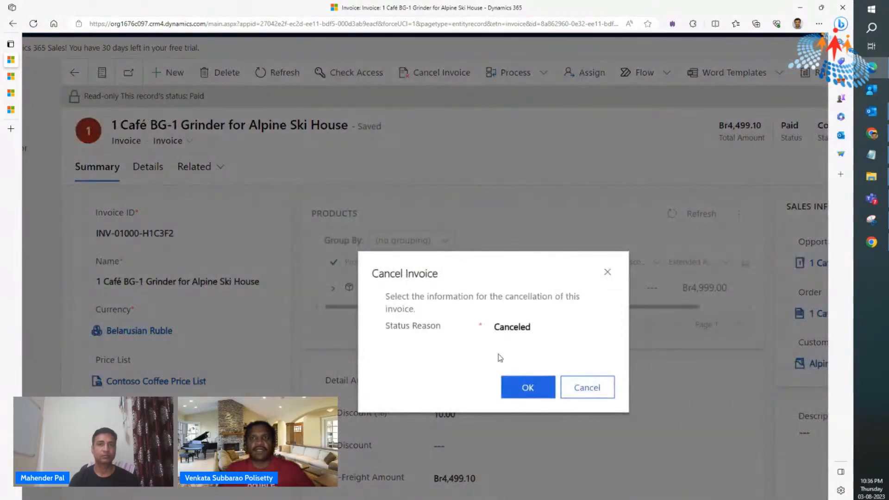
pyautogui.click(524, 328)
pyautogui.click(522, 331)
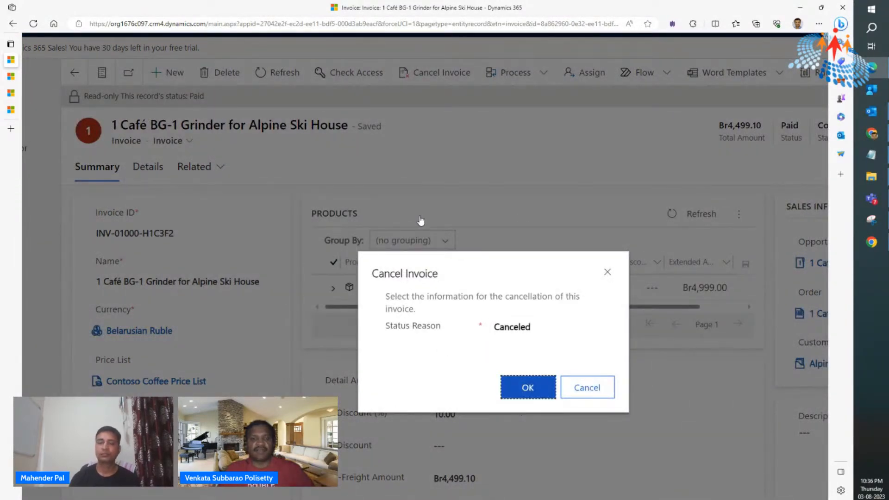
pyautogui.click(526, 397)
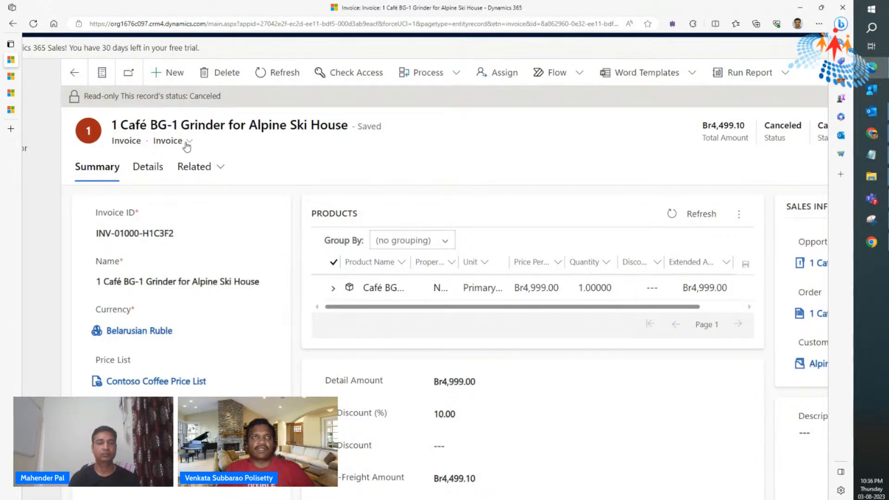
# Step: Examine the canceled invoice's read-only notice, status, status reason and the remaining fields of its summary
pyautogui.scroll(3, 187, 147)
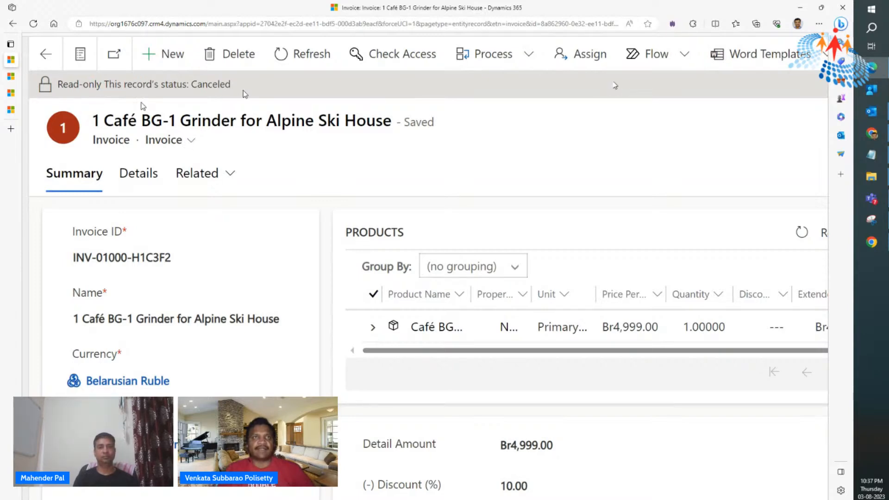
pyautogui.hotkey('ctrl', '-')
pyautogui.hotkey('ctrl', '-')
pyautogui.hotkey('ctrl', '-')
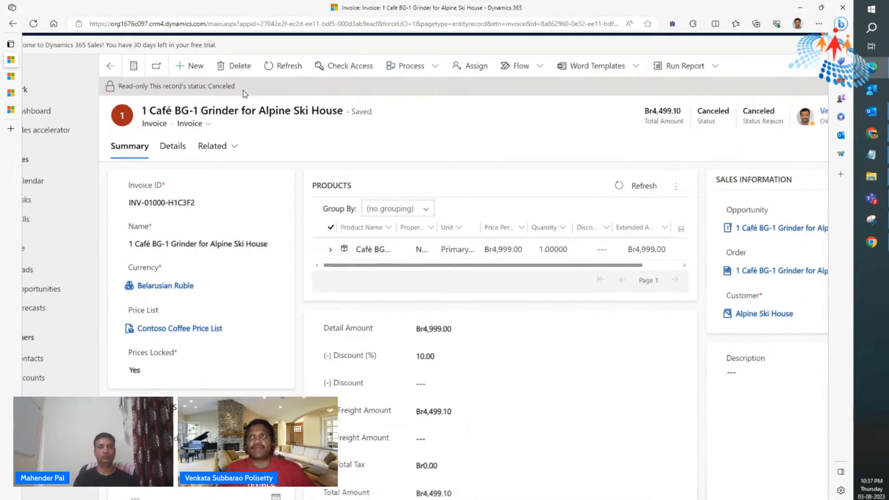
pyautogui.scroll(-2, 245, 94)
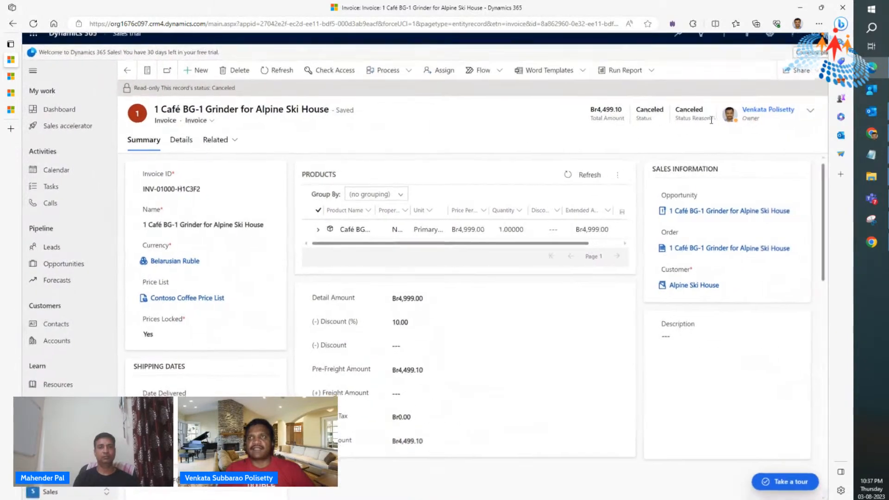
pyautogui.scroll(4, 711, 121)
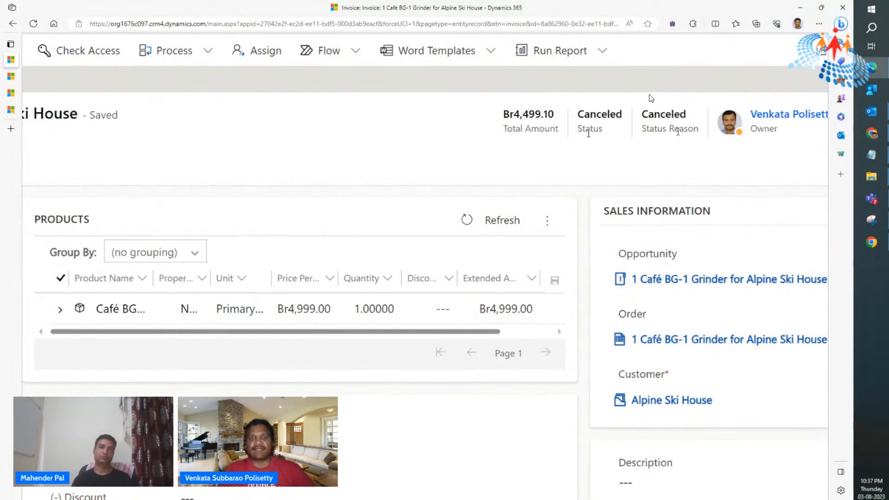
pyautogui.scroll(-3, 448, 117)
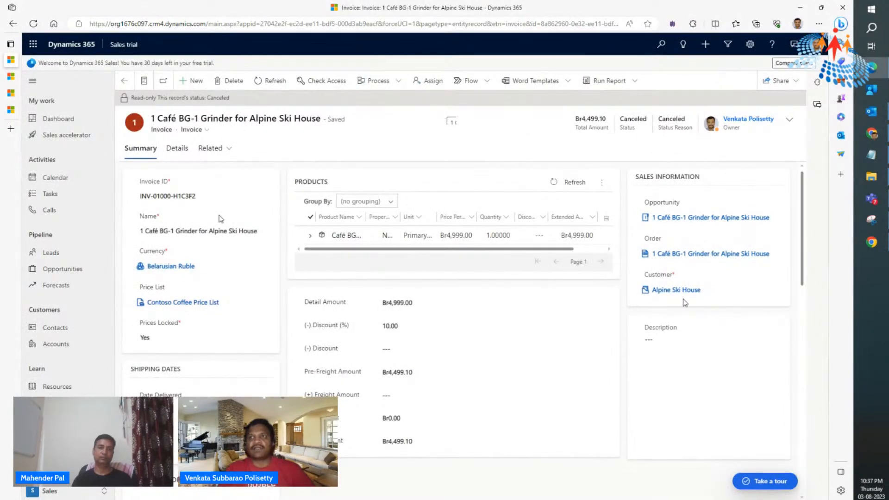
pyautogui.scroll(-1, 716, 302)
pyautogui.scroll(-10, 717, 302)
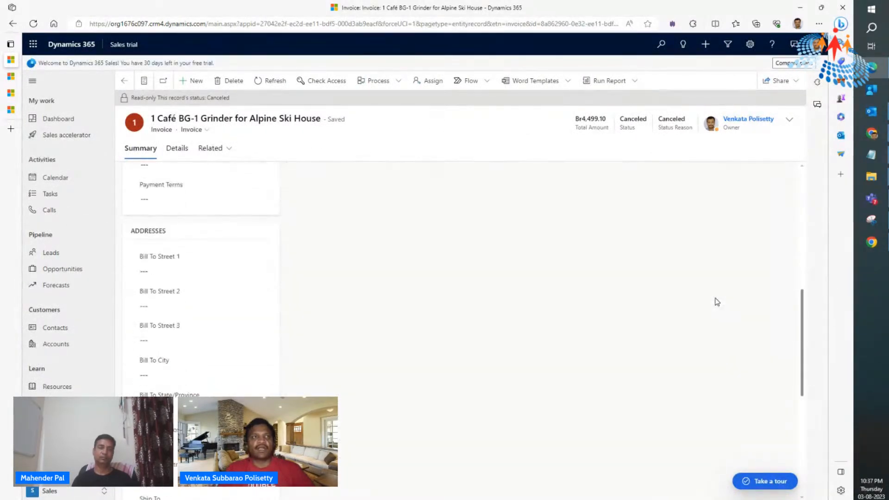
pyautogui.scroll(10, 717, 302)
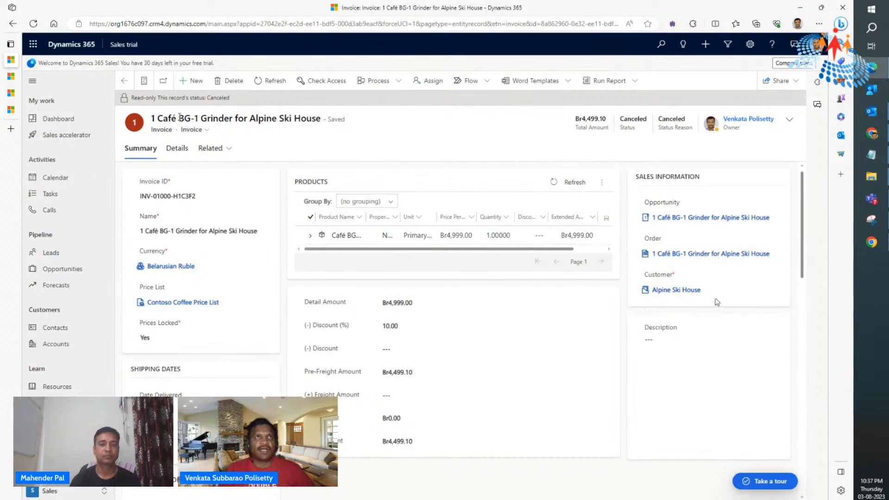
# Step: Show the list of associated invoices beside the record, compare the canceled and paid invoices, and open the paid one
pyautogui.click(144, 83)
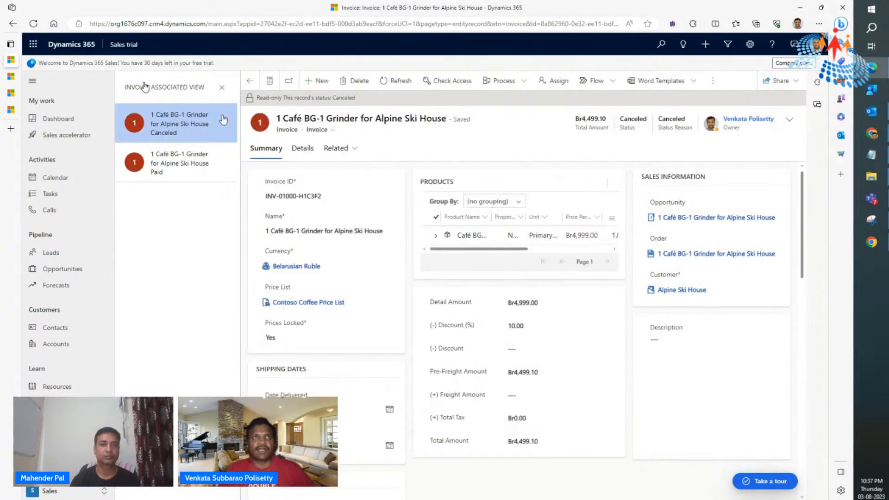
pyautogui.click(209, 173)
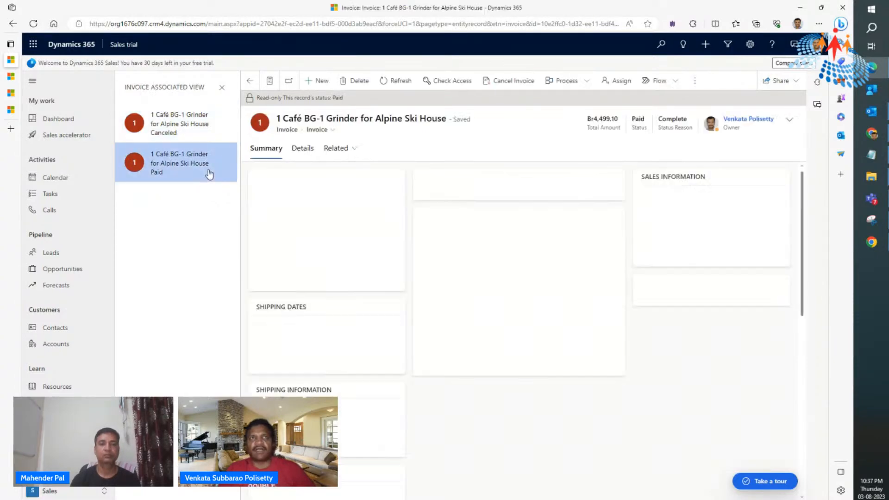
pyautogui.click(222, 125)
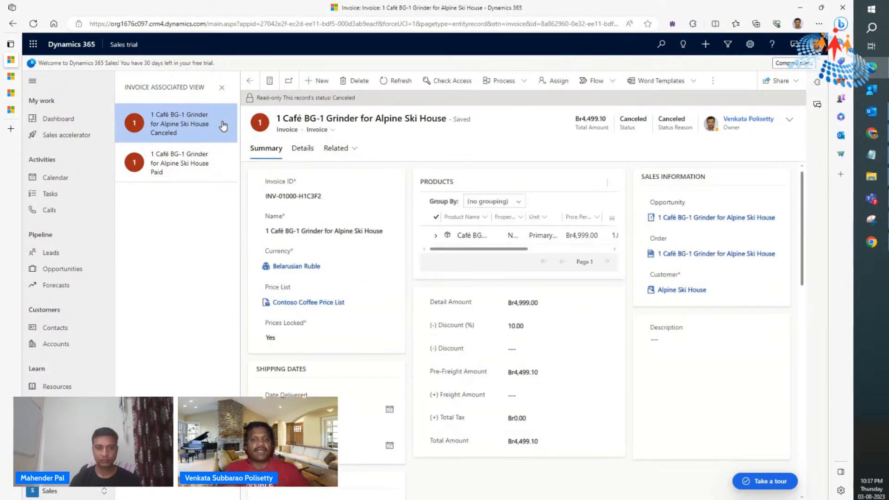
pyautogui.scroll(4, 223, 126)
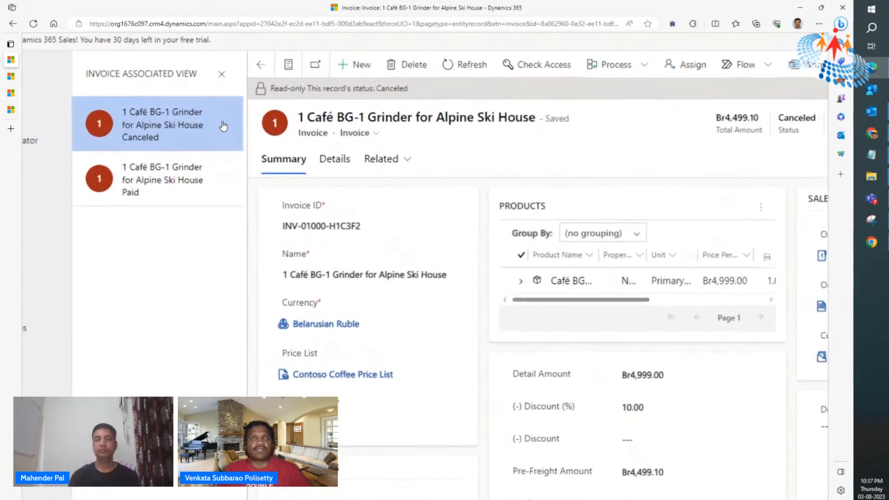
pyautogui.click(218, 183)
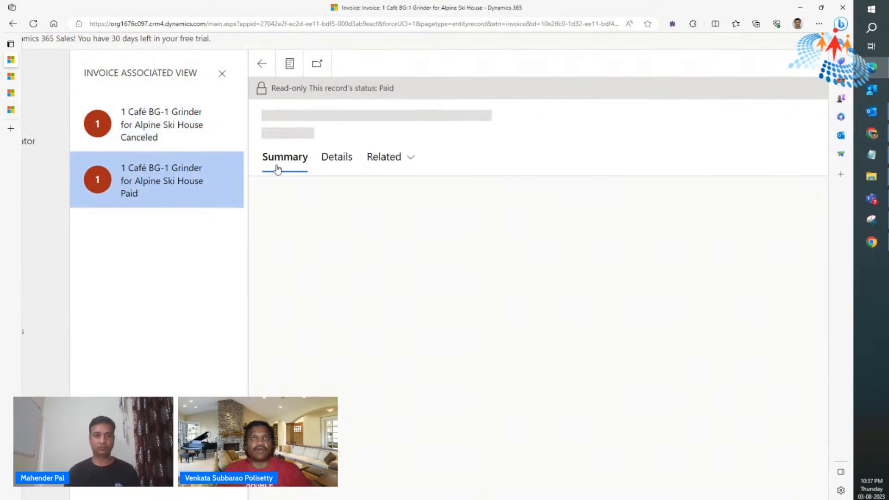
# Step: View the paid invoice in the Information form, return it to the Invoice form and look over its summary
pyautogui.click(381, 136)
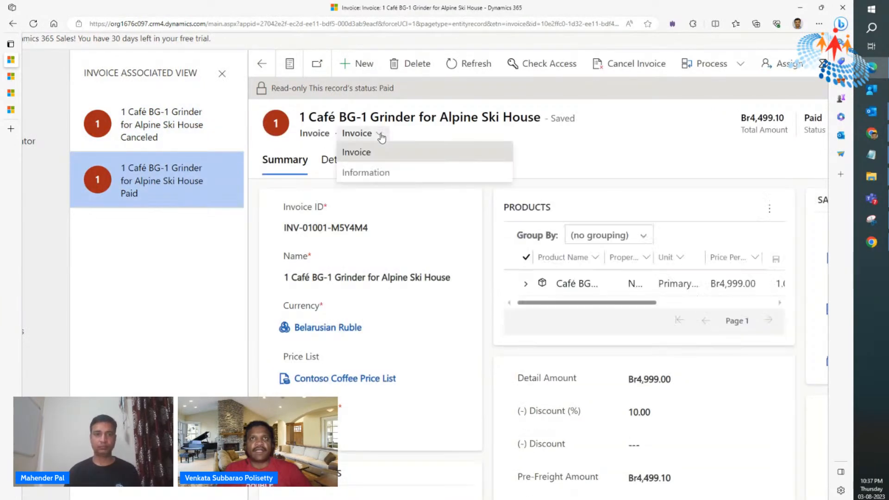
pyautogui.click(372, 172)
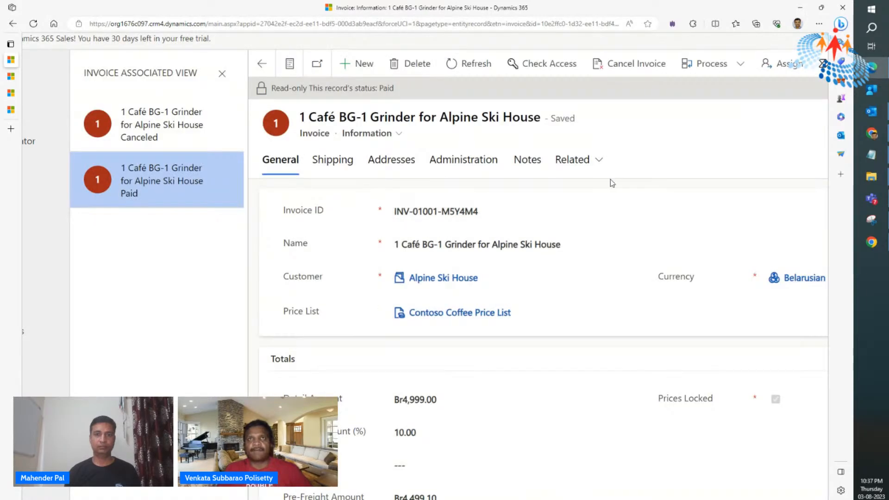
pyautogui.hotkey('ctrl', '-')
pyautogui.hotkey('ctrl', '-')
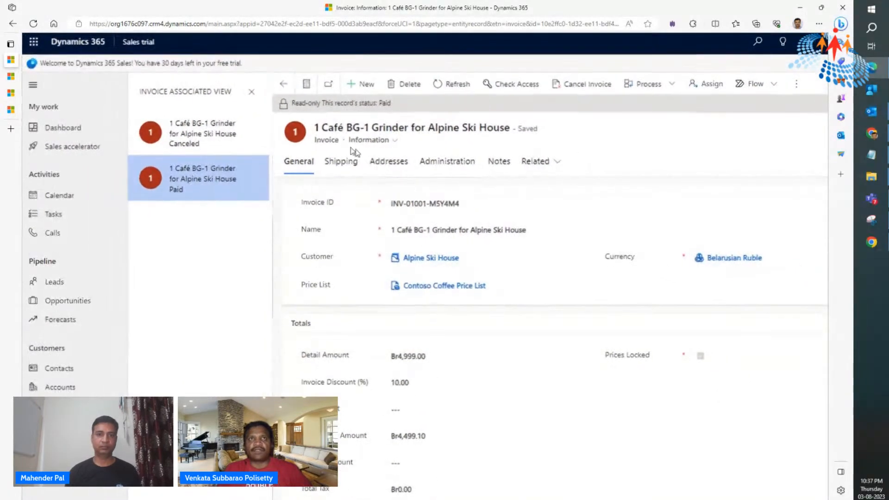
pyautogui.click(392, 142)
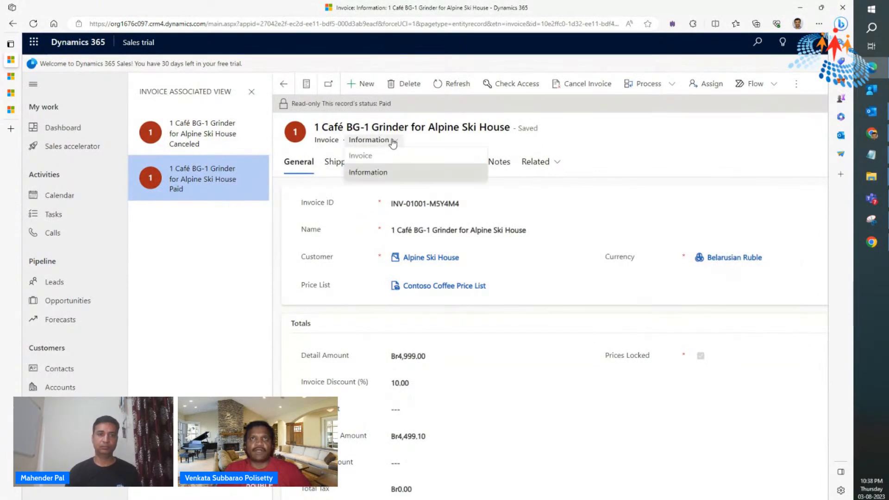
pyautogui.click(386, 156)
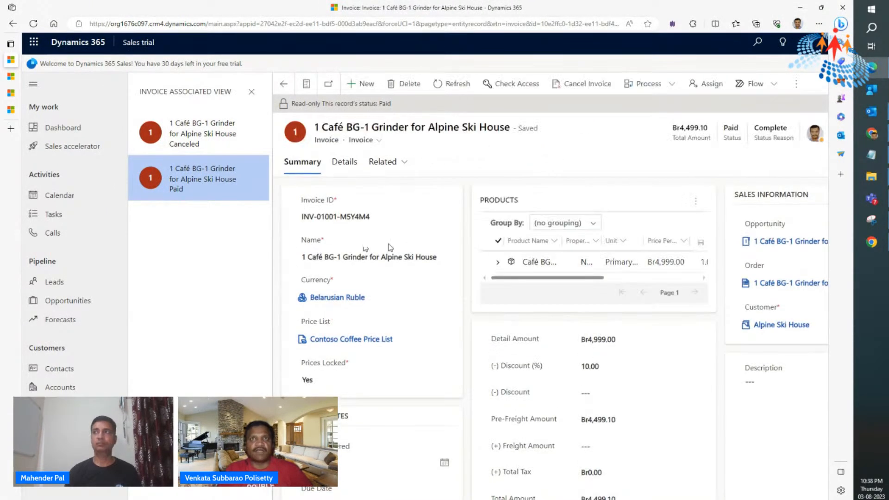
pyautogui.scroll(-3, 375, 324)
pyautogui.scroll(2, 375, 325)
pyautogui.scroll(1, 375, 326)
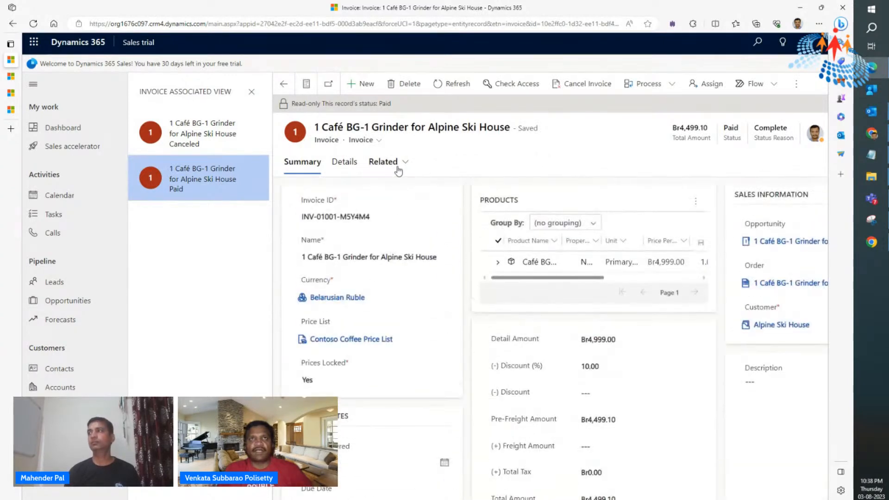
# Step: Switch the paid invoice to the Information form and view its Shipping, Addresses, Administration and Notes sections
pyautogui.click(368, 139)
pyautogui.click(369, 169)
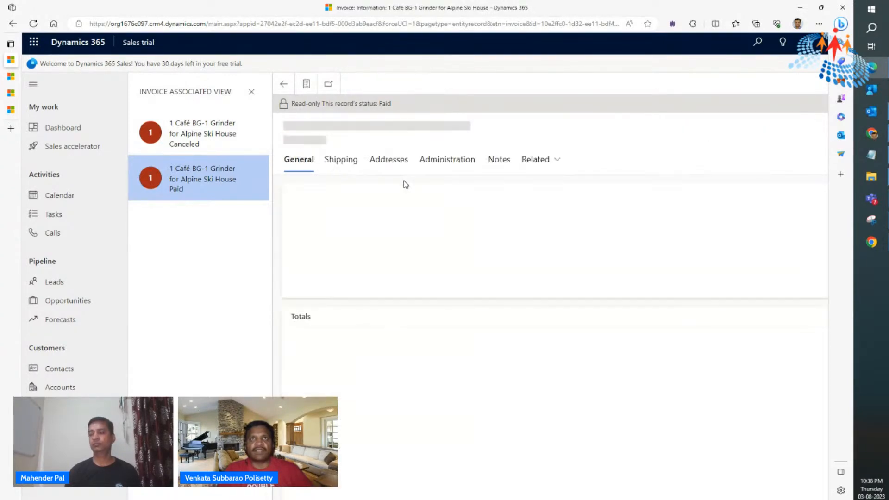
pyautogui.click(558, 164)
pyautogui.click(559, 165)
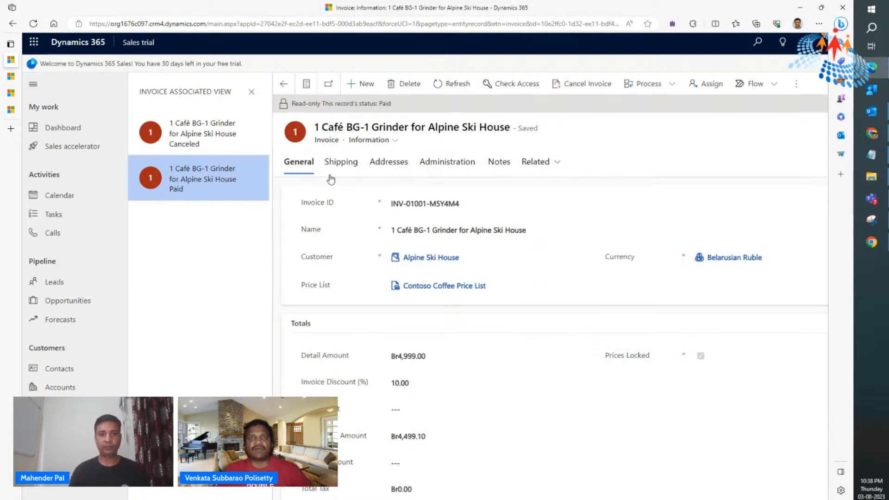
pyautogui.click(340, 166)
pyautogui.click(395, 167)
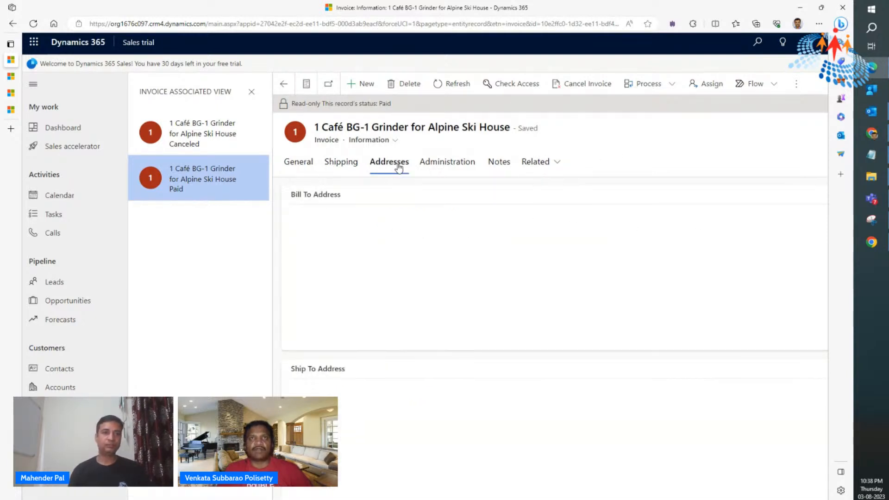
pyautogui.click(451, 168)
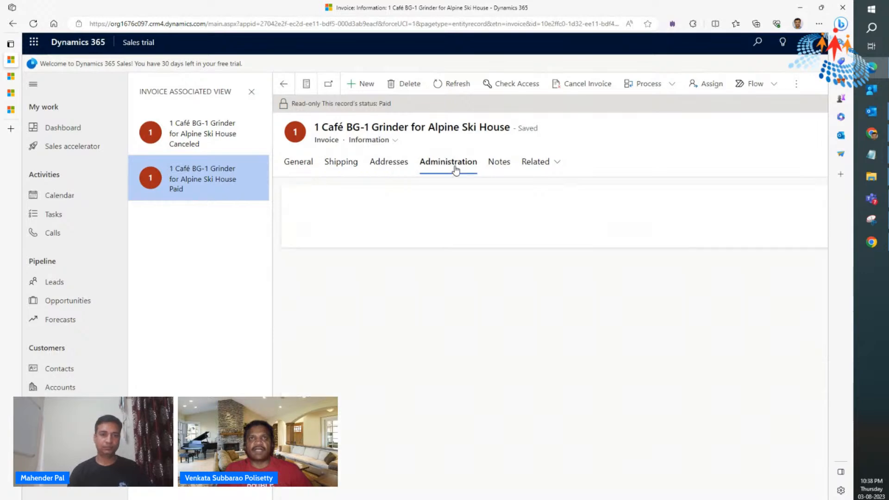
pyautogui.click(499, 165)
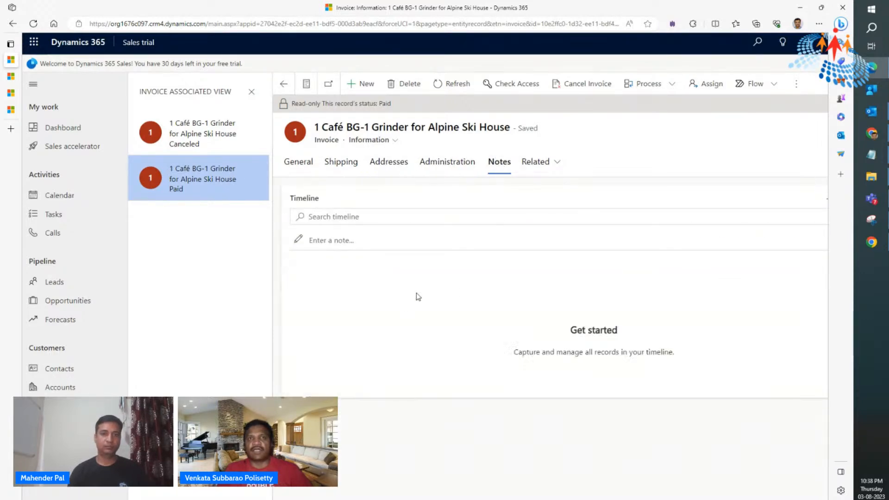
# Step: View the related record types available for the paid invoice and its additional Word template and report commands
pyautogui.click(547, 165)
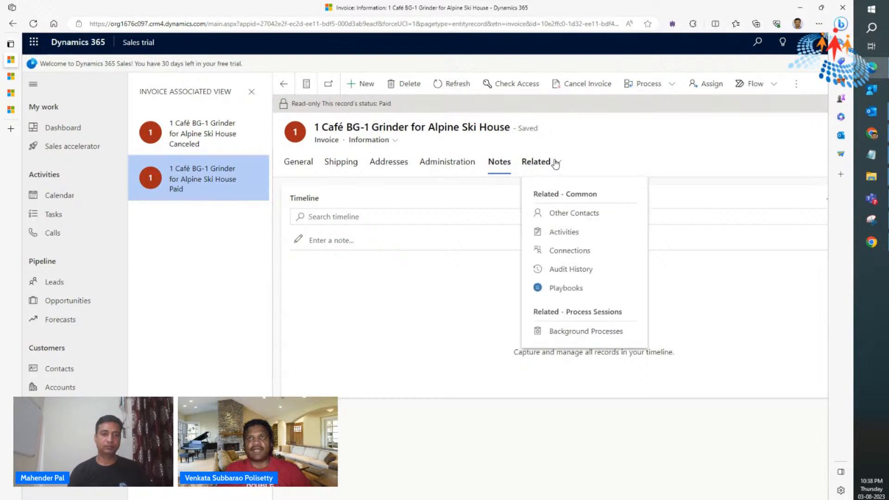
pyautogui.click(574, 138)
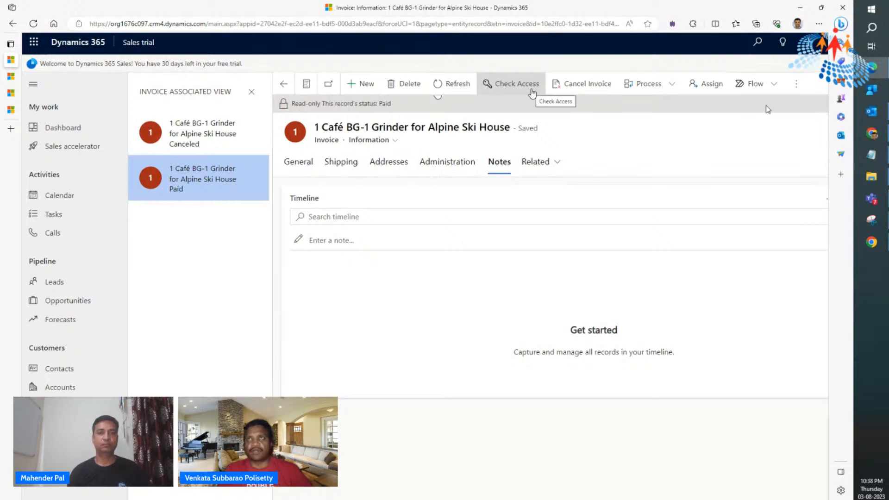
pyautogui.click(805, 92)
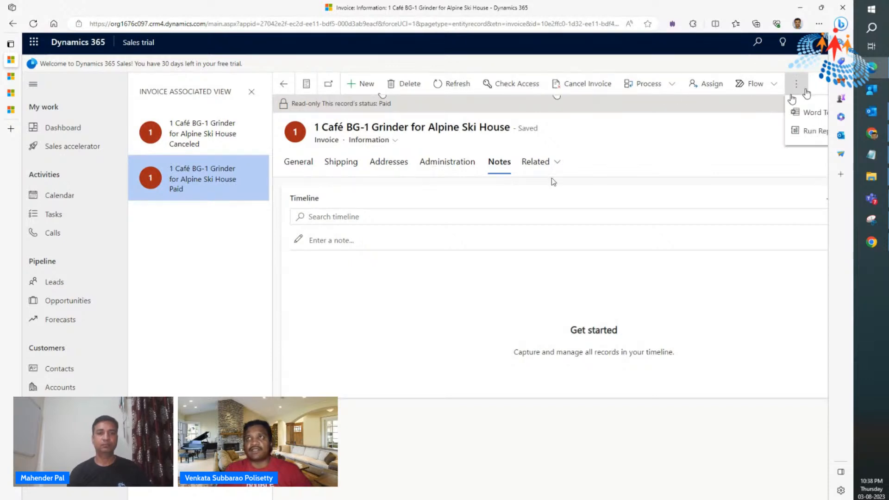
pyautogui.scroll(-1, 752, 136)
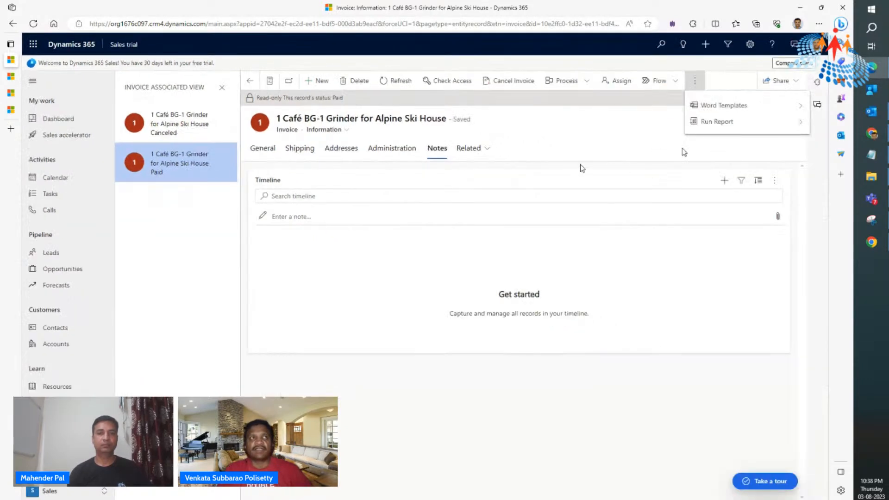
pyautogui.click(573, 160)
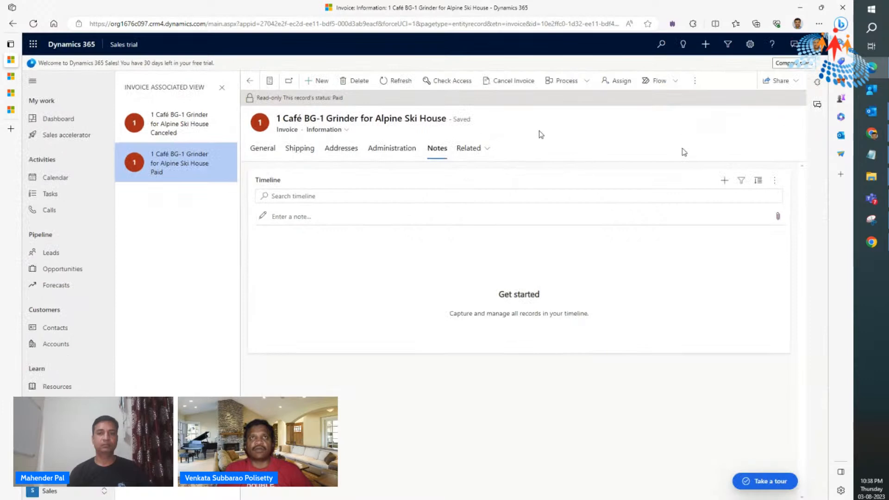
# Step: Open the canceled invoice from the associated list, switch it to the Invoice form and view its related record types
pyautogui.click(163, 129)
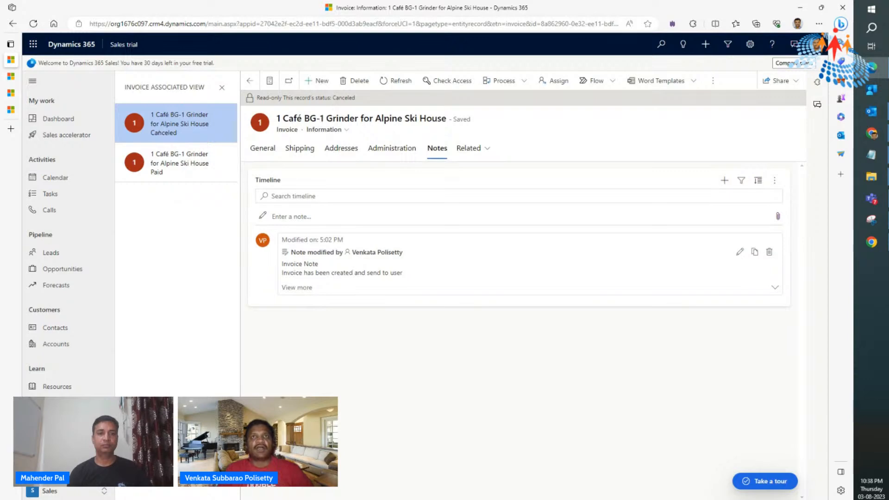
pyautogui.click(329, 131)
pyautogui.click(319, 143)
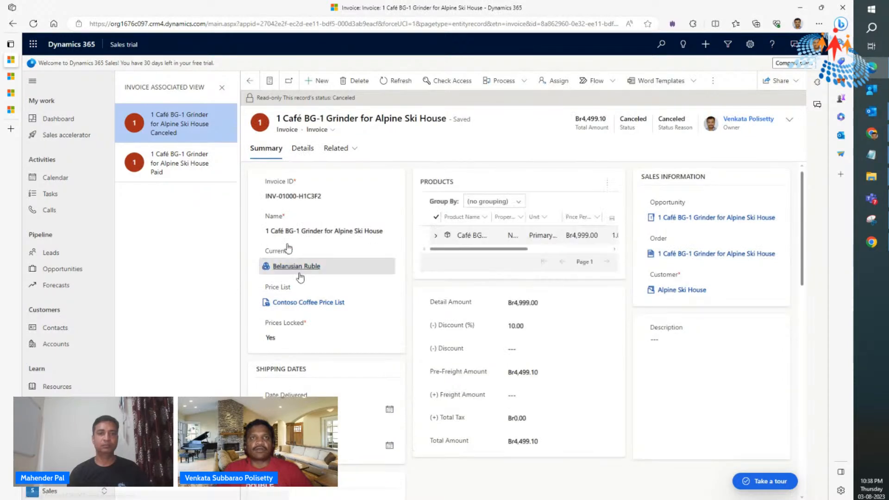
pyautogui.click(352, 149)
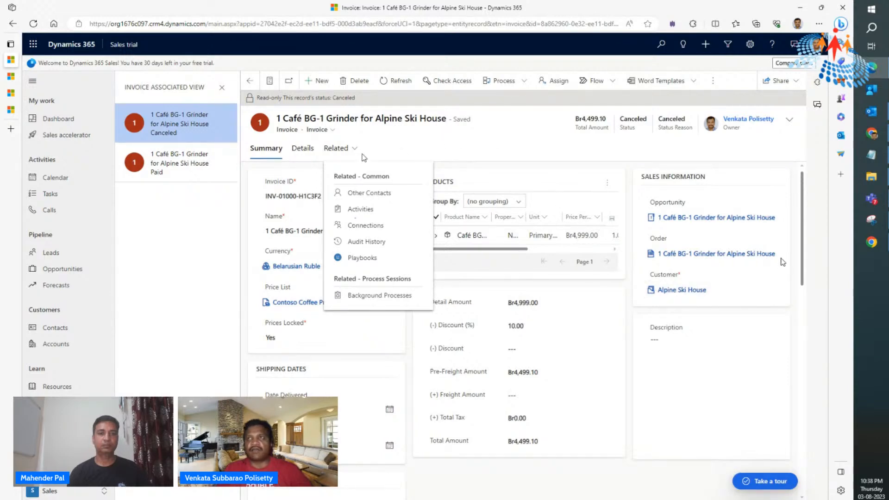
pyautogui.click(487, 144)
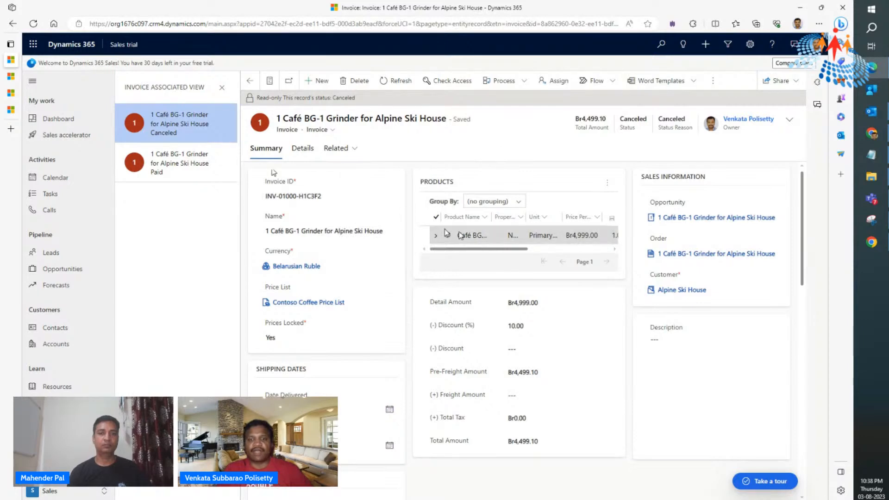
# Step: Open the order linked in the canceled invoice's sales information and look over its summary
pyautogui.scroll(3, 514, 246)
pyautogui.scroll(-1, 734, 267)
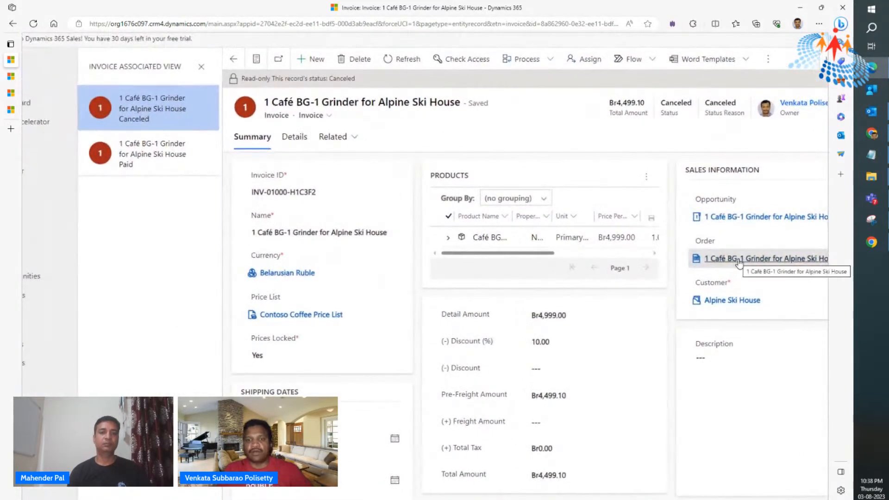
pyautogui.scroll(2, 739, 263)
pyautogui.click(739, 259)
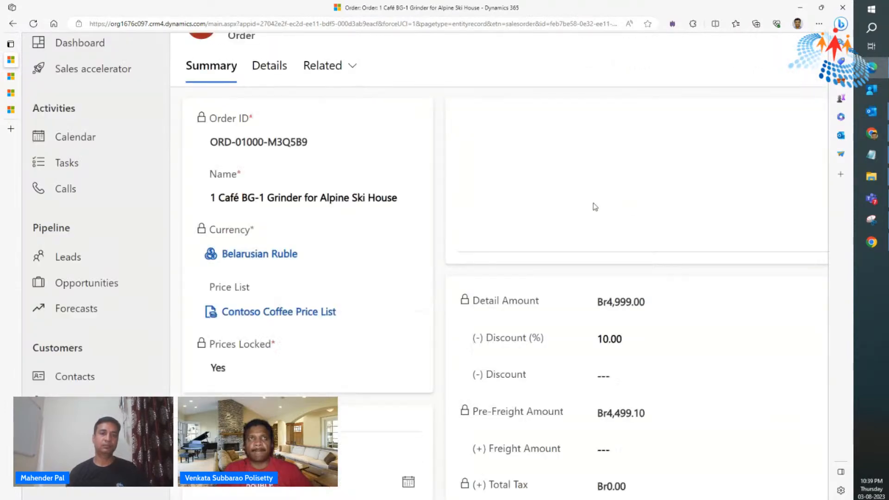
pyautogui.scroll(-3, 582, 208)
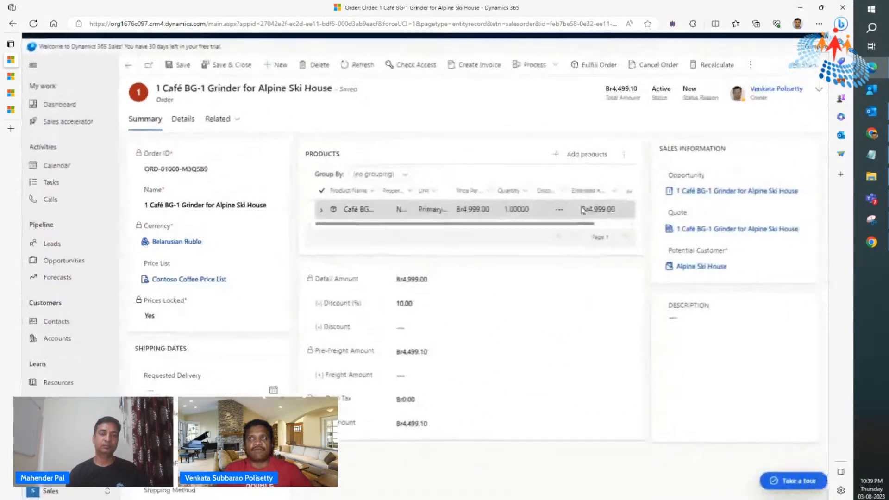
pyautogui.scroll(3, 582, 206)
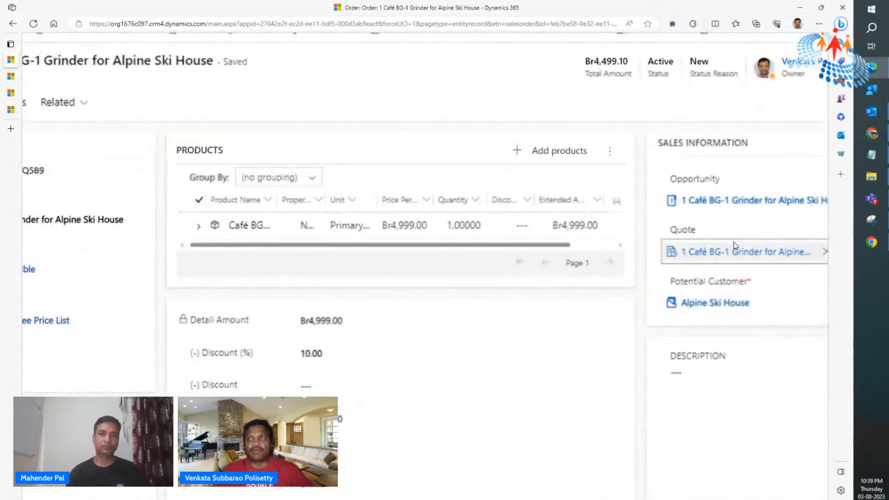
# Step: Trace the order back to its quote, review the quote's summary and open the originating opportunity
pyautogui.click(723, 251)
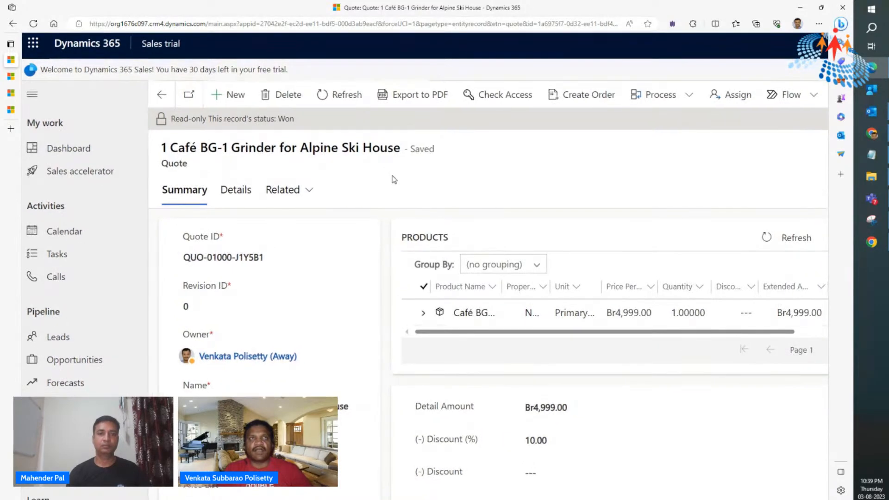
pyautogui.scroll(-2, 393, 180)
pyautogui.scroll(-2, 393, 179)
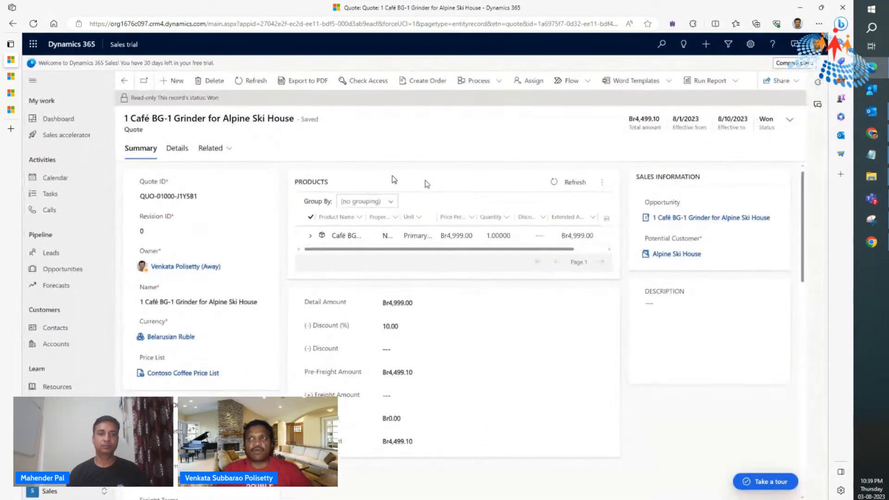
pyautogui.click(681, 221)
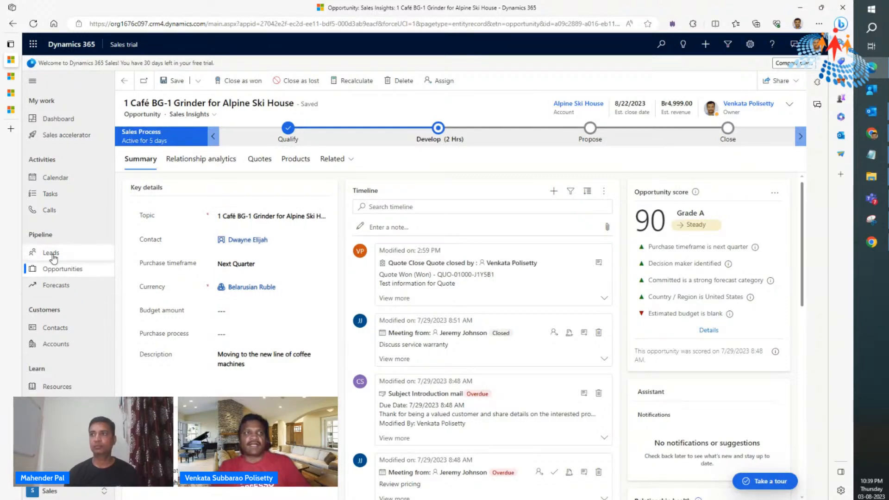
# Step: View the open leads list, switch to the My Open Opportunities list and look through its records
pyautogui.click(51, 253)
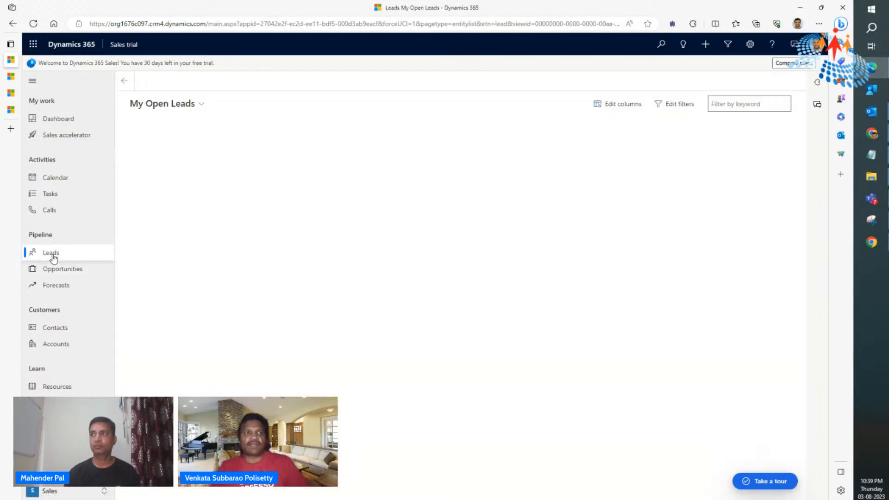
pyautogui.click(59, 273)
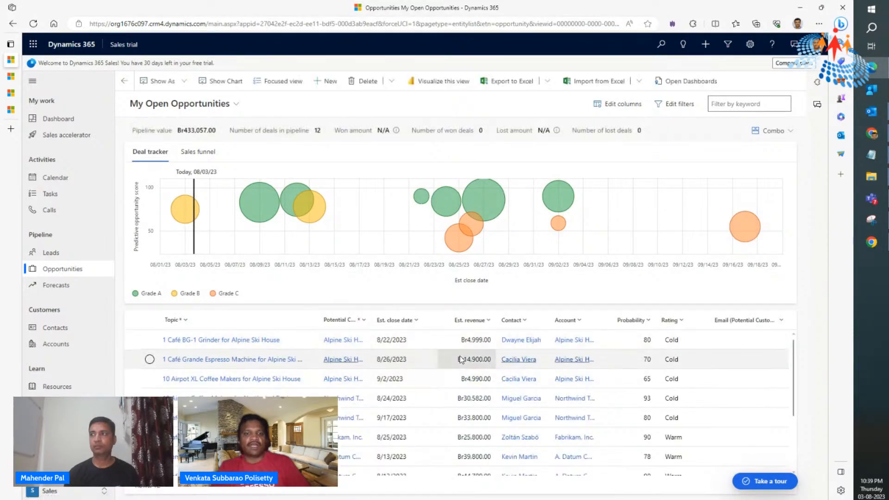
pyautogui.scroll(-1, 460, 360)
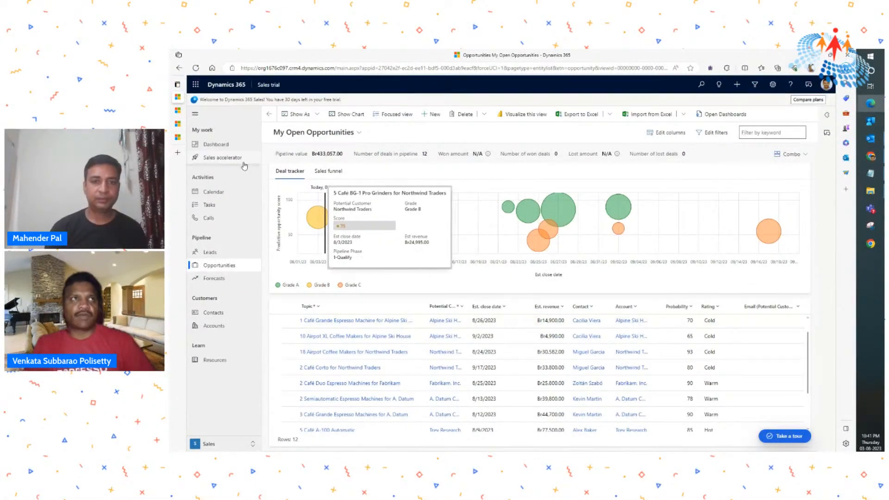
# Step: Switch to the Microsoft Learn article "Create or manage invoices" and read its license requirements and create-from-order sections
pyautogui.click(178, 137)
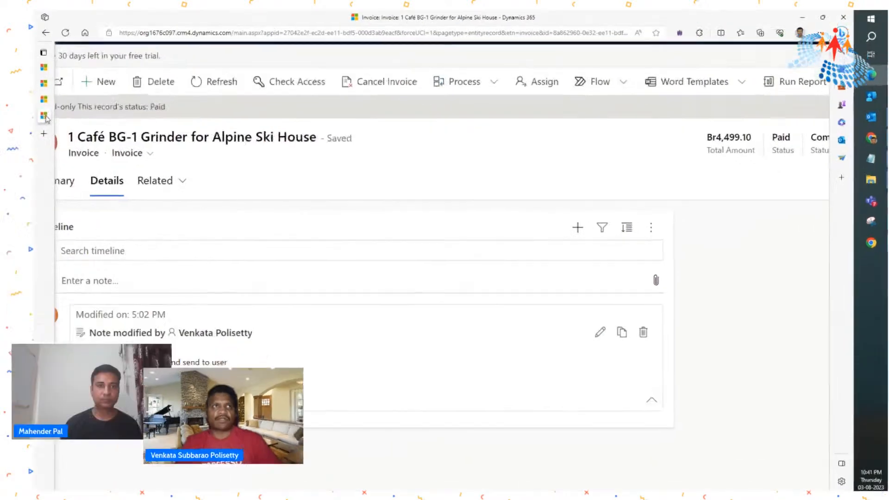
pyautogui.click(77, 82)
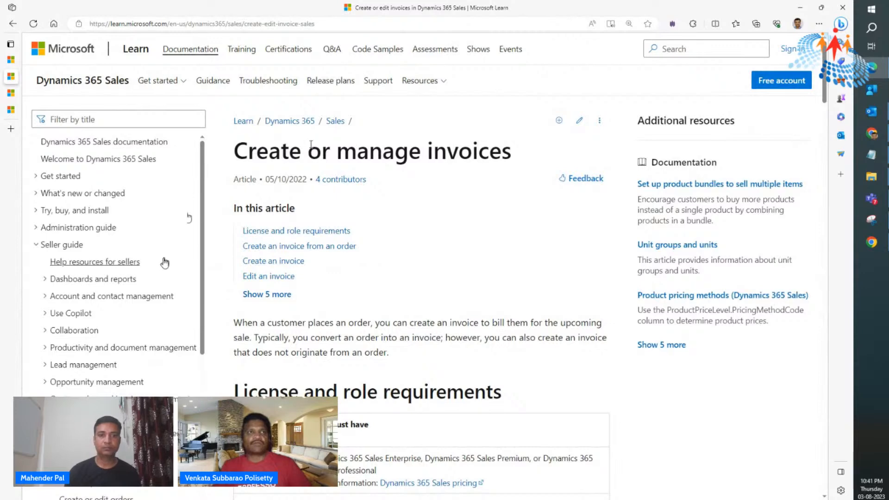
pyautogui.scroll(-3, 164, 263)
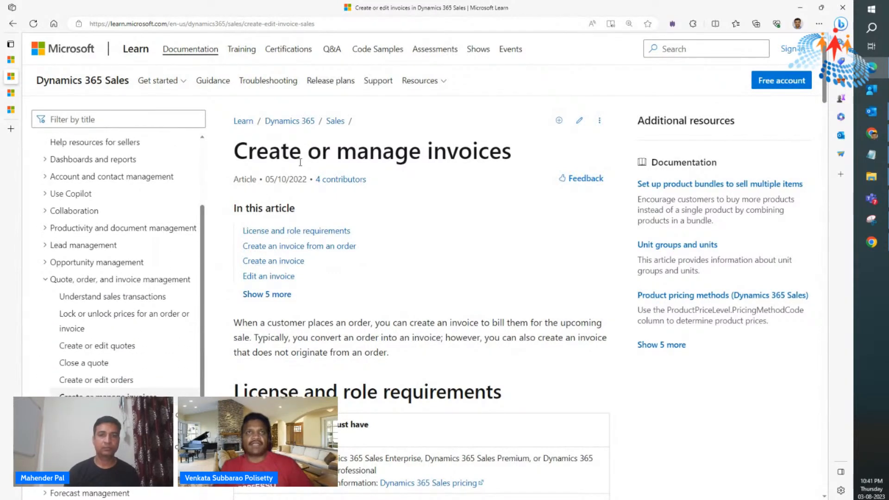
pyautogui.scroll(-3, 333, 188)
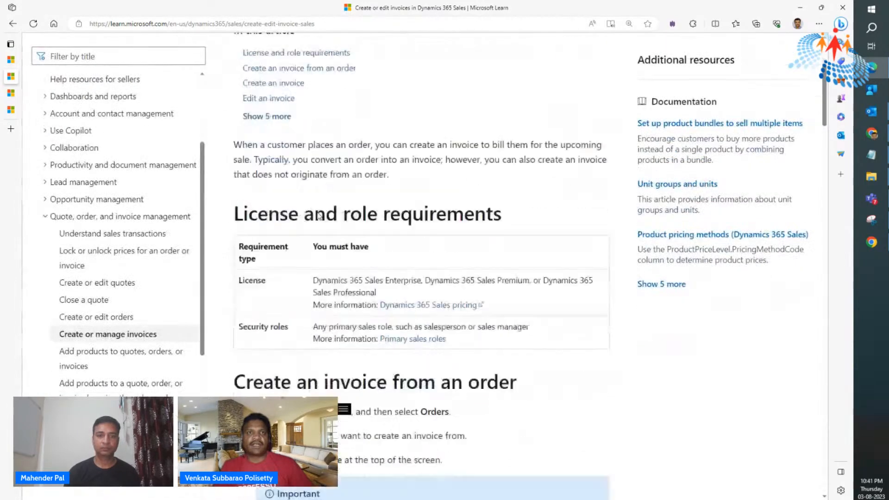
pyautogui.scroll(-6, 318, 217)
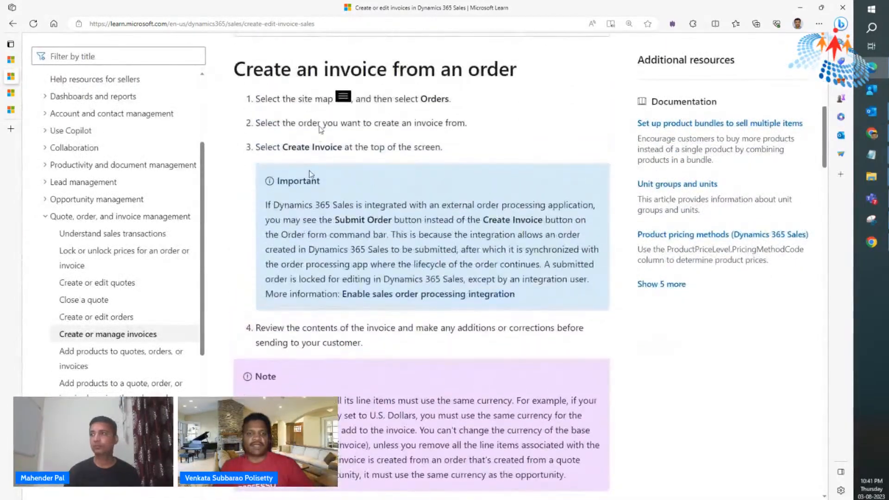
pyautogui.scroll(-5, 425, 219)
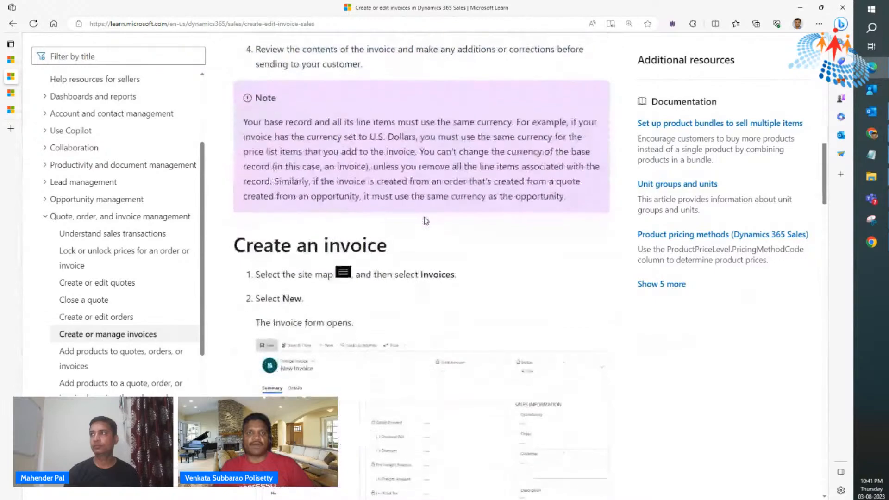
# Step: Read the article's sections on editing, locking prices, closing and emailing an invoice
pyautogui.scroll(-3, 424, 221)
pyautogui.scroll(-15, 381, 202)
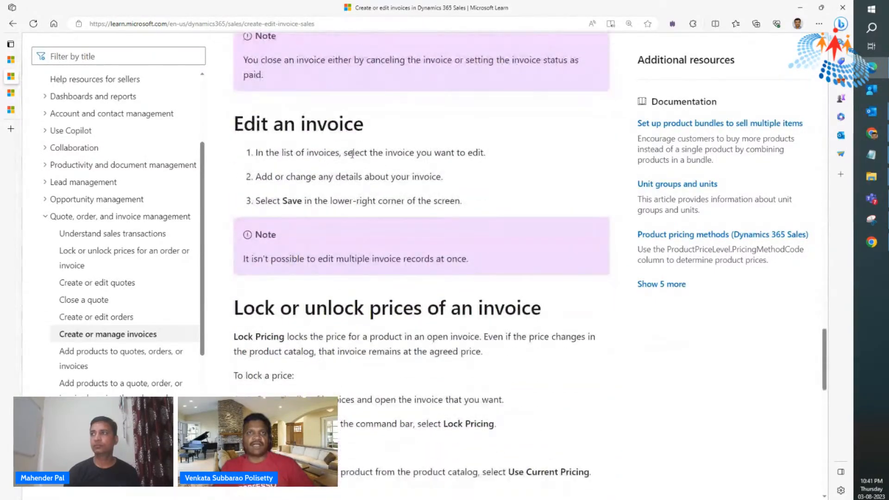
pyautogui.scroll(-6, 372, 230)
pyautogui.scroll(5, 323, 187)
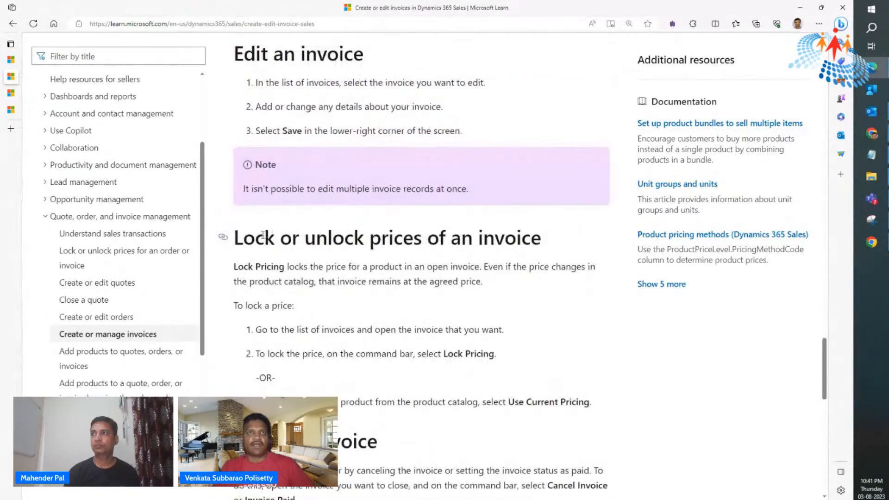
pyautogui.scroll(-6, 417, 241)
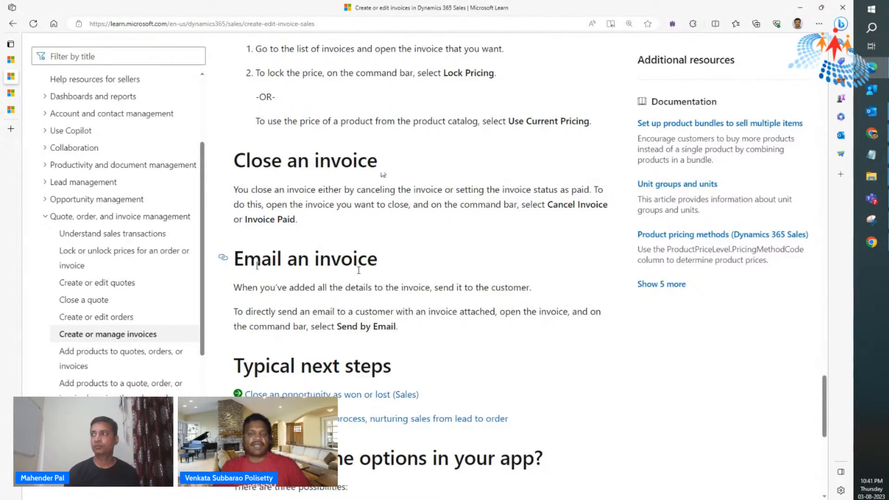
# Step: Skim back through the article to its beginning and return to the My Open Opportunities list in Dynamics 365
pyautogui.scroll(15, 358, 270)
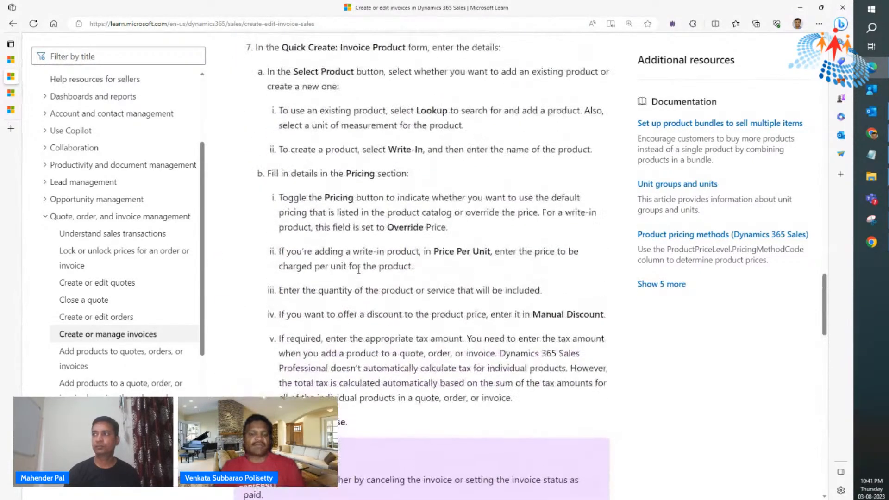
pyautogui.scroll(6, 358, 270)
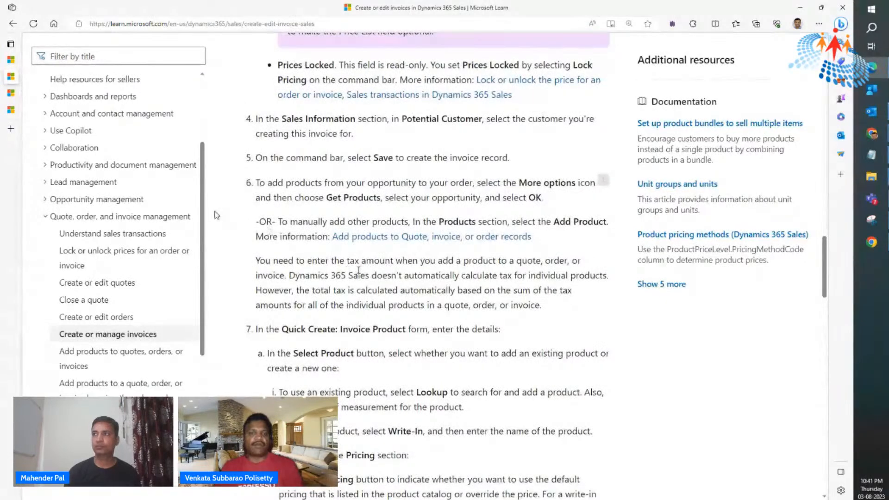
pyautogui.scroll(20, 246, 242)
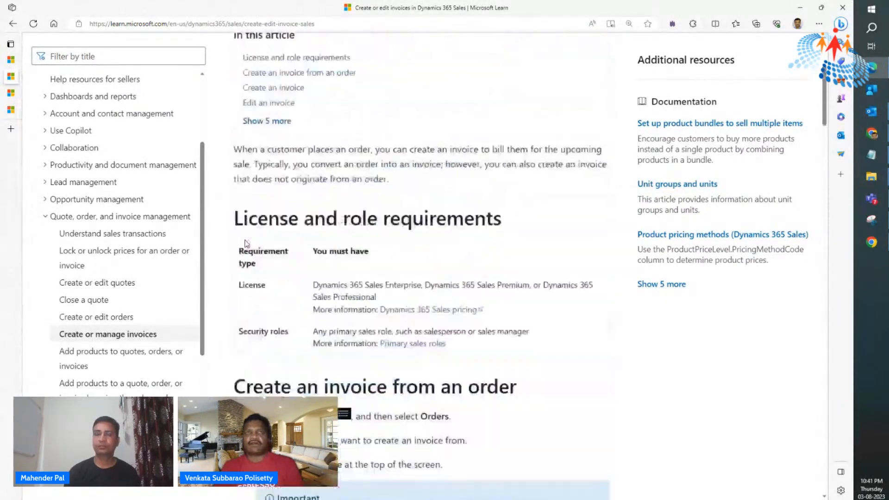
pyautogui.scroll(4, 246, 243)
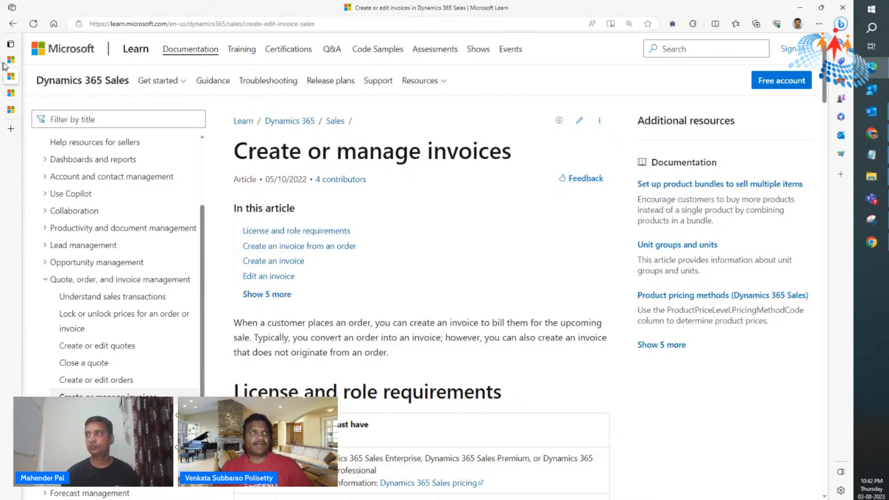
pyautogui.click(18, 63)
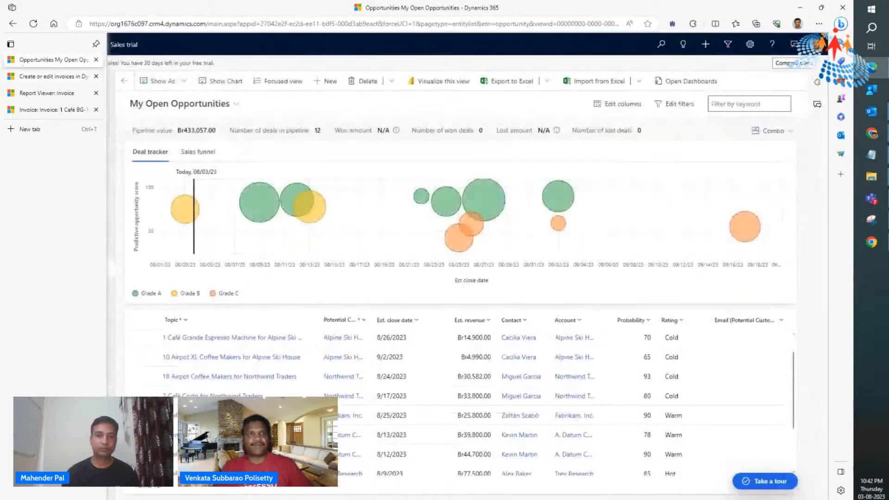